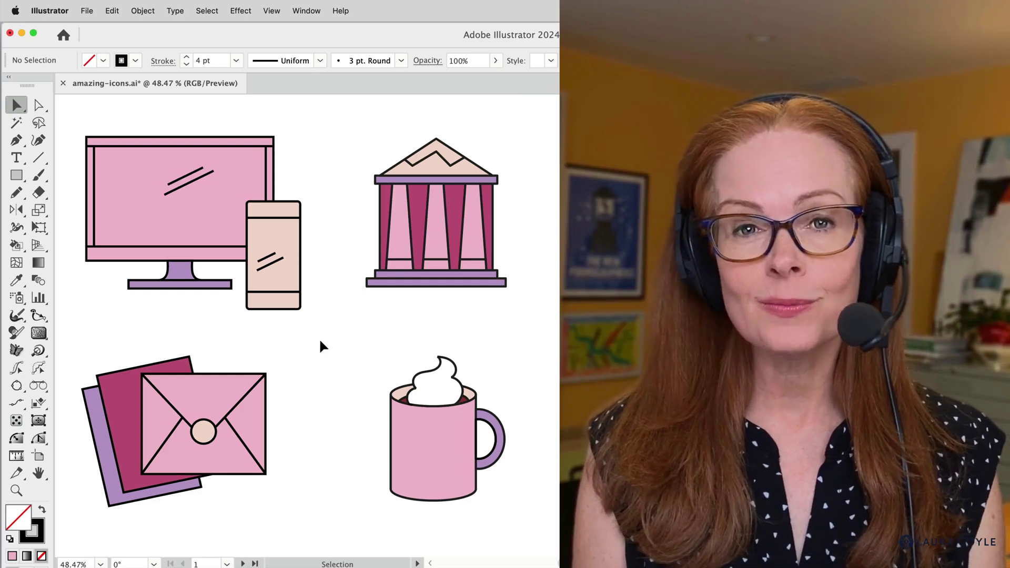
Inspect the monitor, mug and envelope's magenta and lavender rectangles by selecting each, then deselect.
click(295, 308)
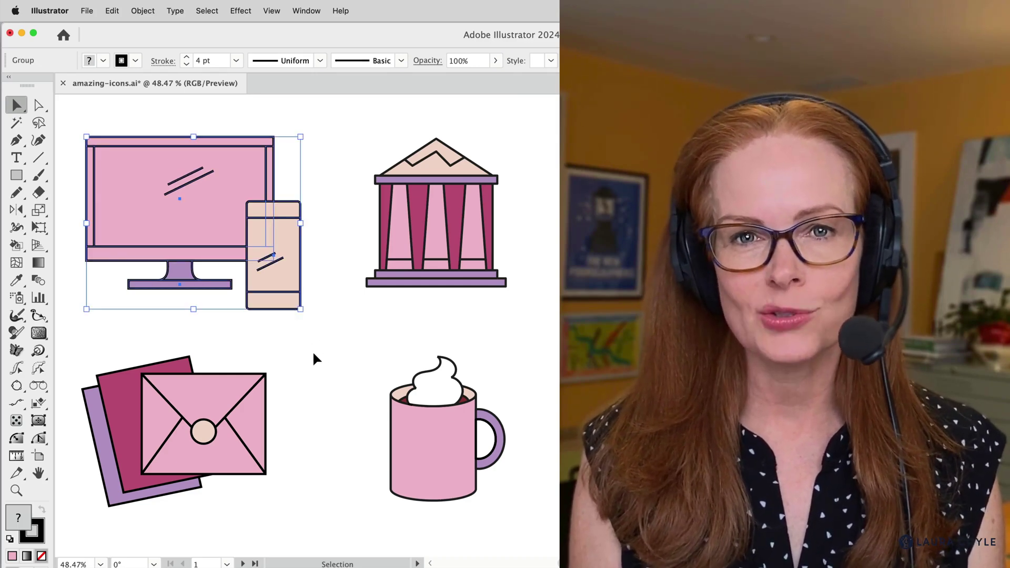
click(395, 462)
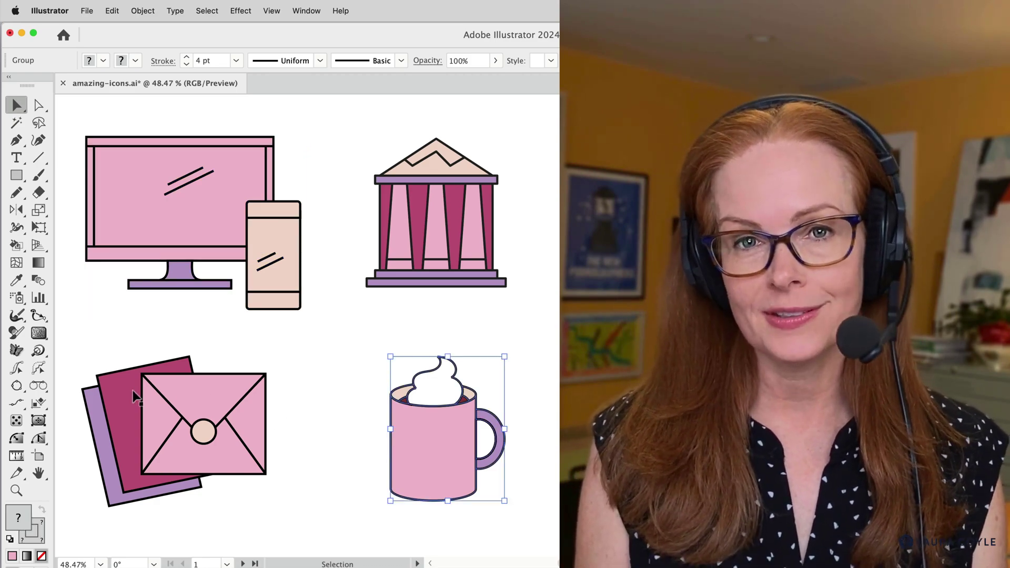
click(131, 392)
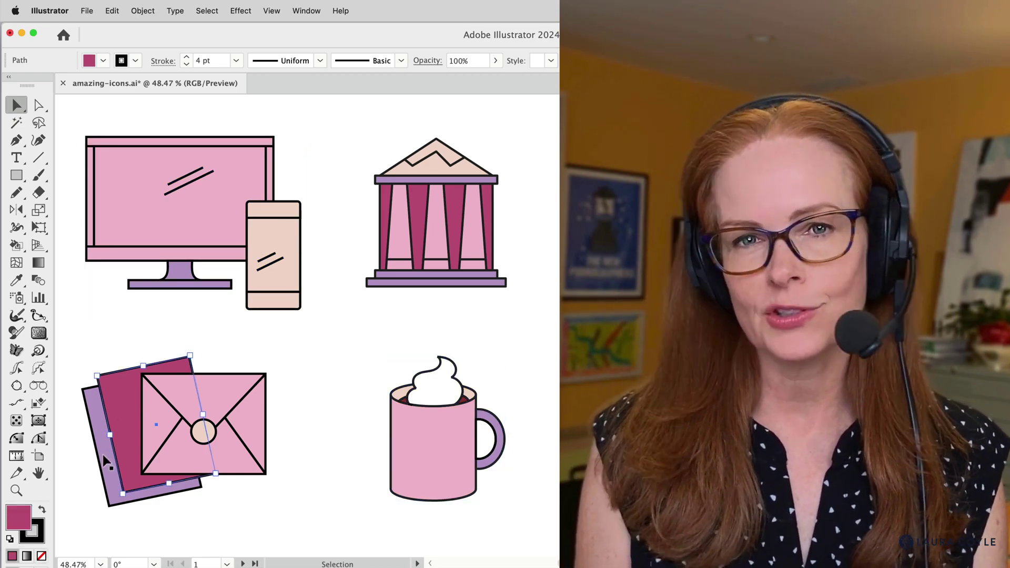
click(102, 452)
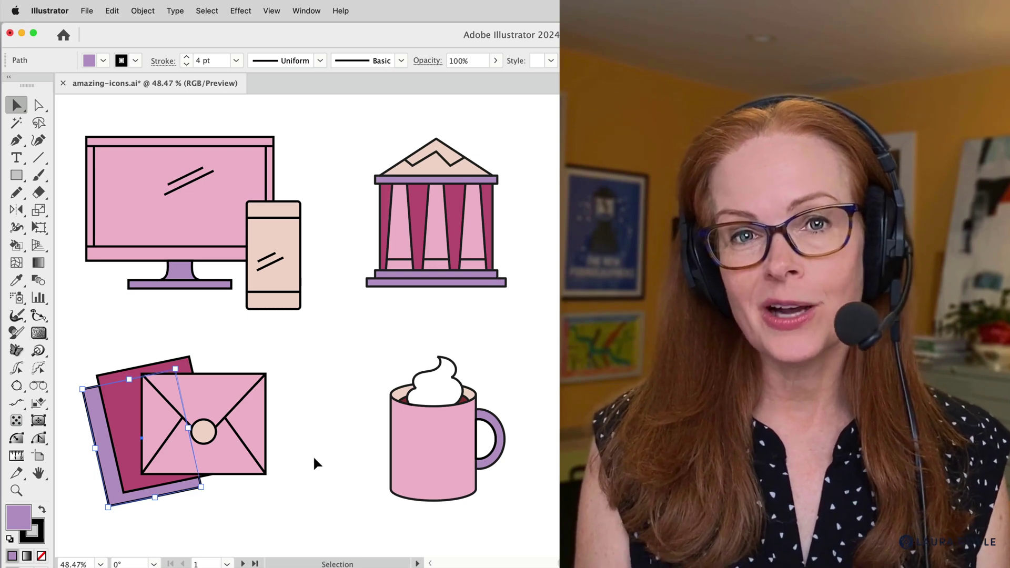
click(314, 457)
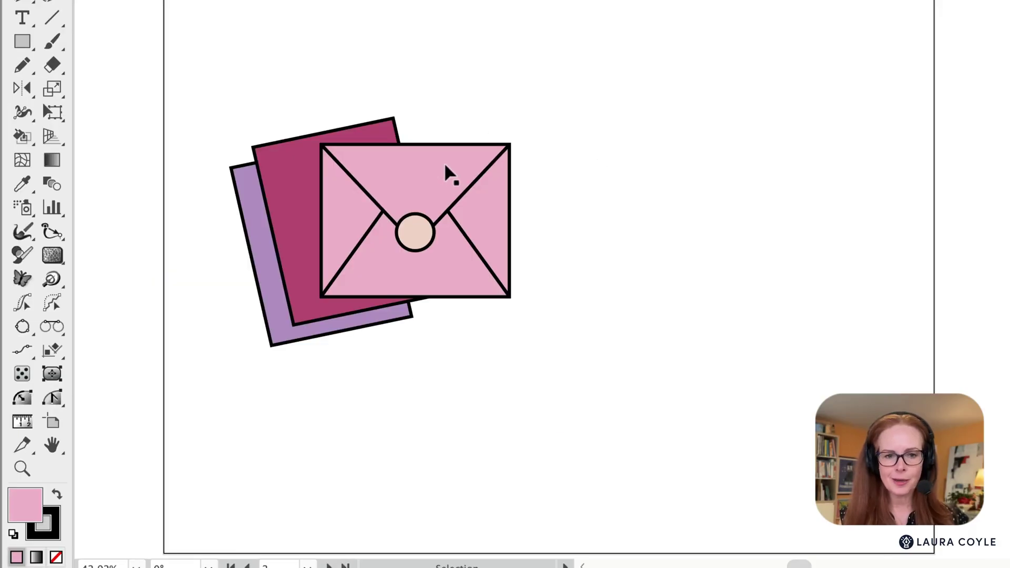
Test moving the envelope rectangles and removing their fills, undoing both changes.
drag(441, 166, 686, 120)
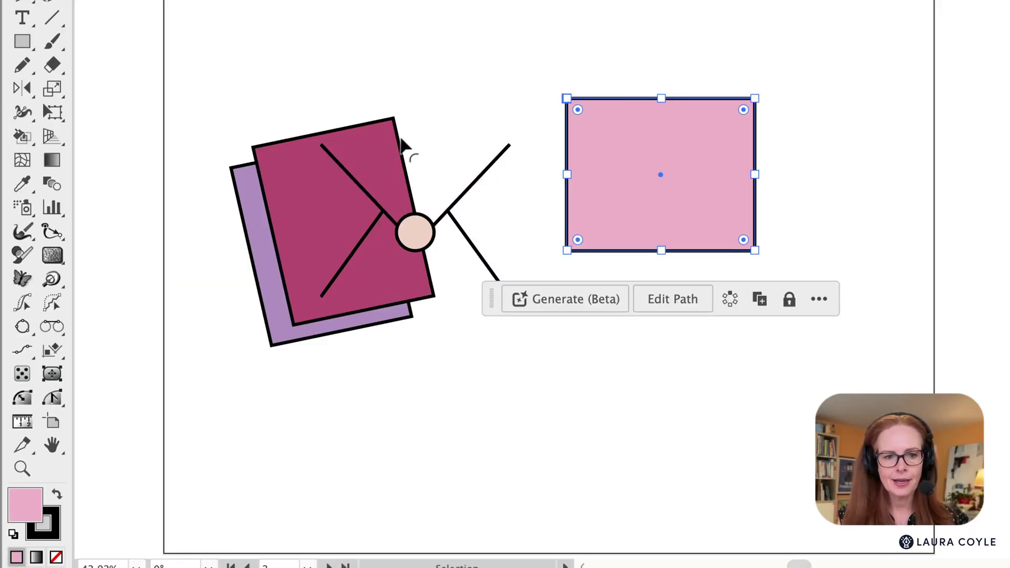
drag(372, 157, 378, 62)
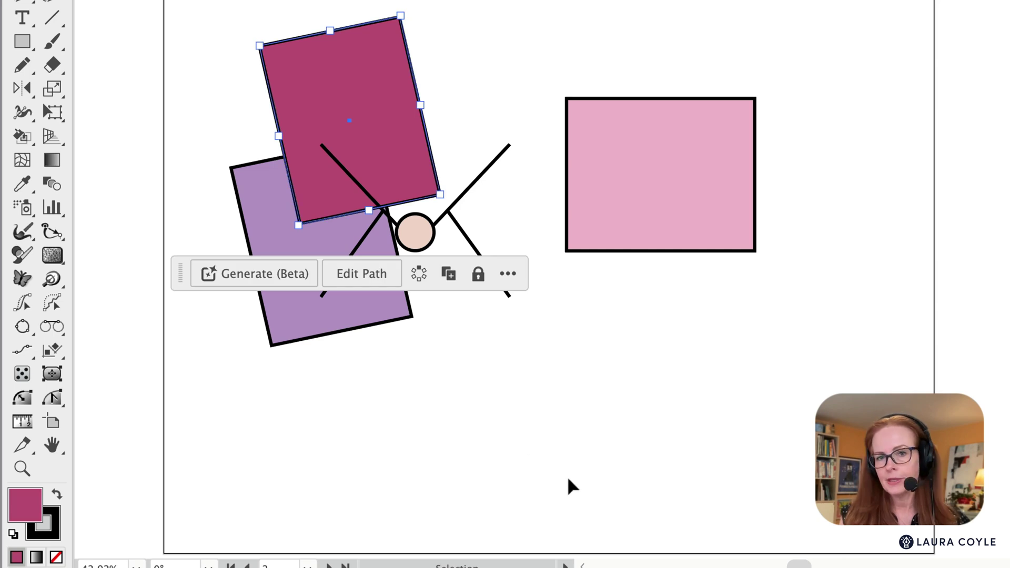
key(super+z)
key(super+z)
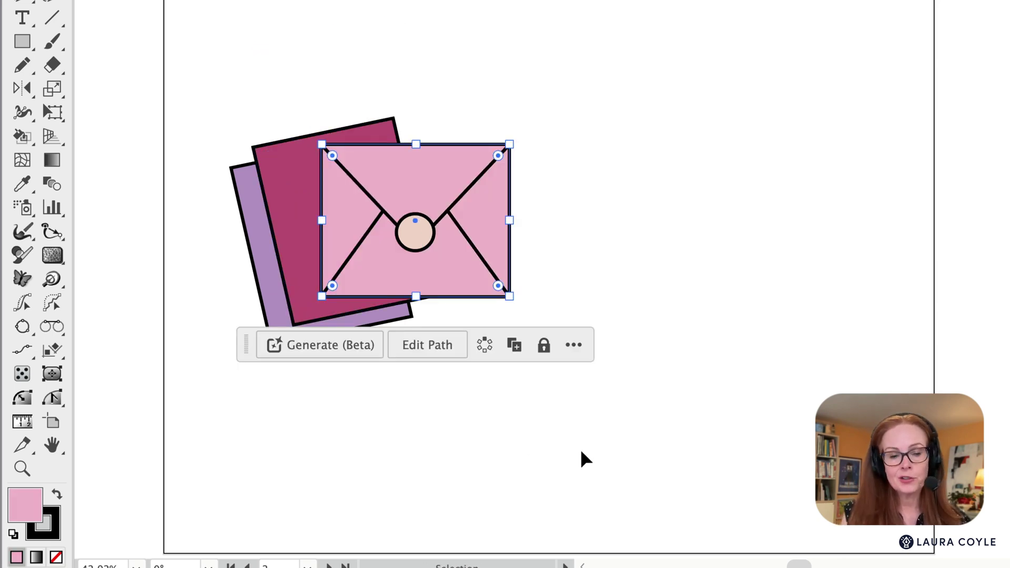
shift+click(302, 230)
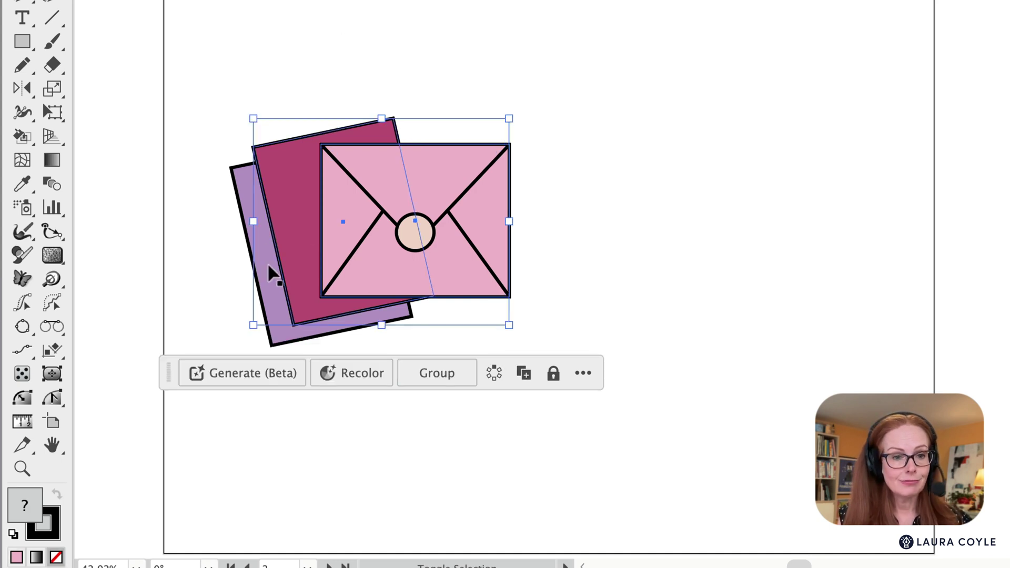
shift+click(268, 266)
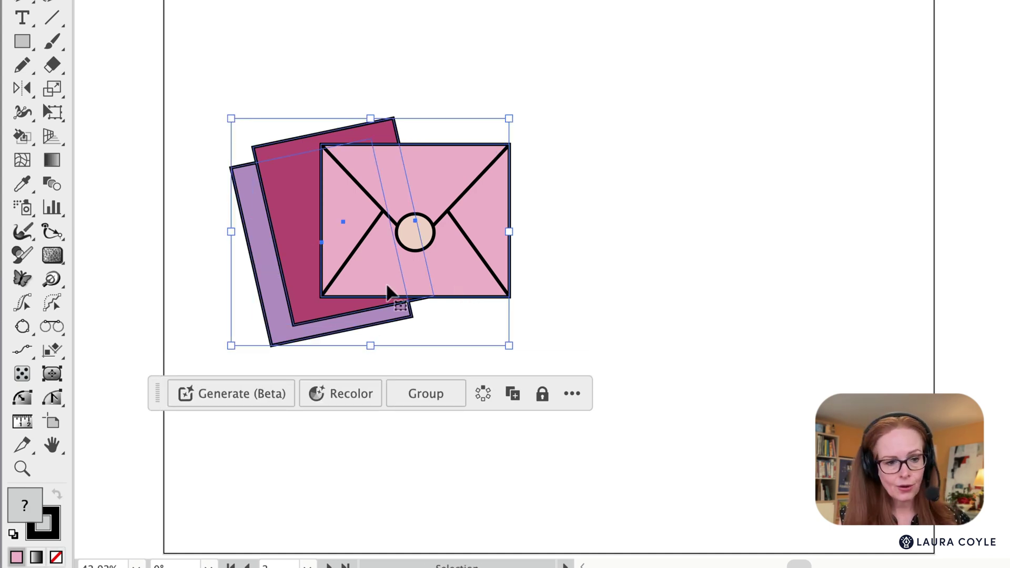
click(56, 557)
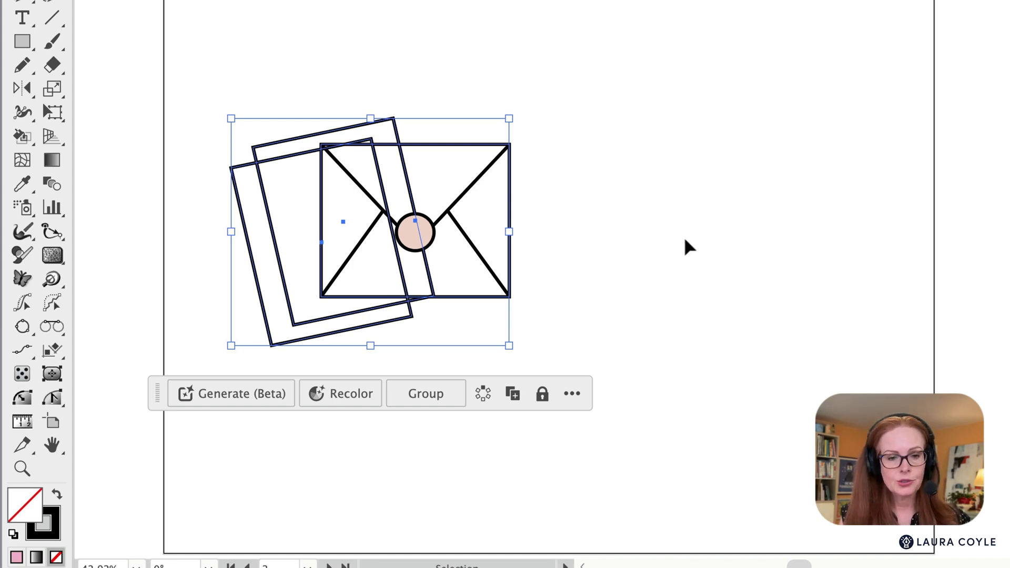
key(ctrl+z)
key(ctrl+z)
click(652, 225)
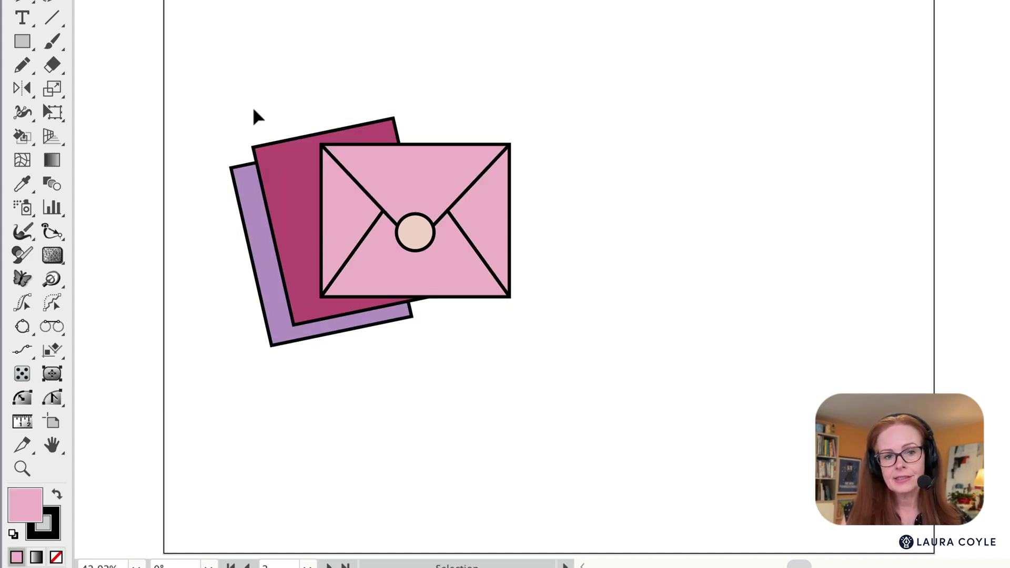
Marquee-select all envelope objects and click them with the Live Paint Bucket (K).
drag(248, 108, 540, 365)
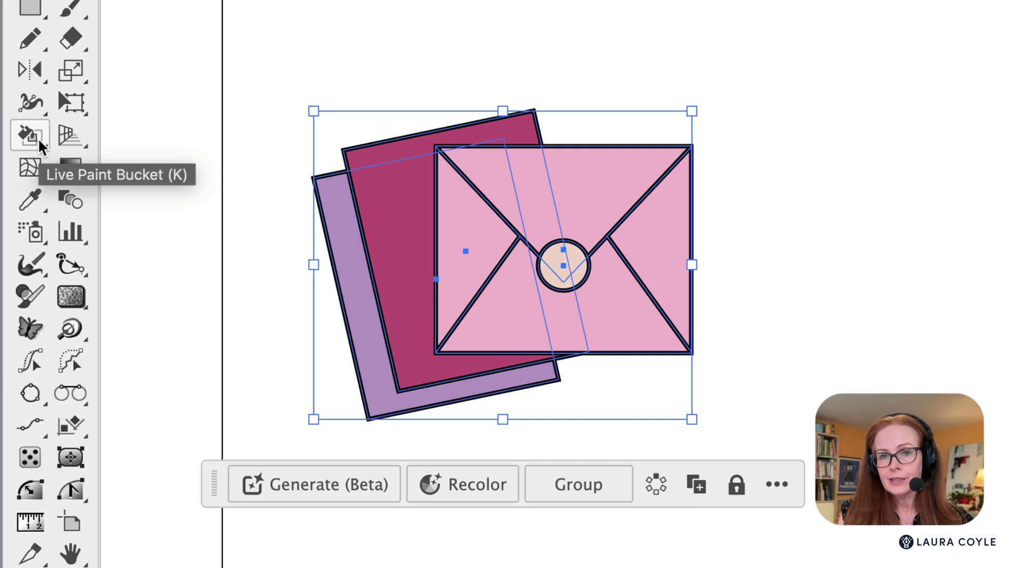
click(39, 141)
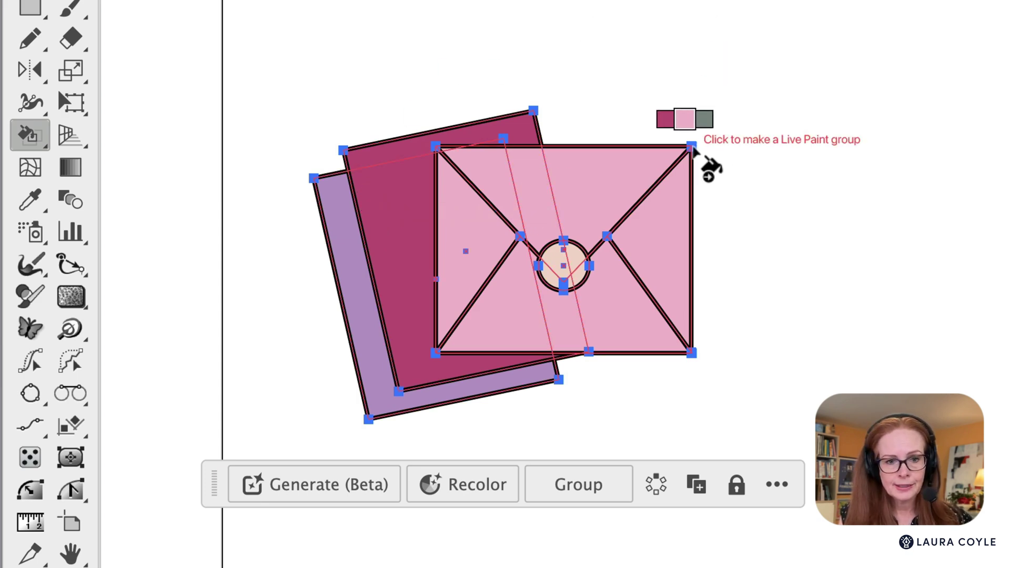
click(691, 149)
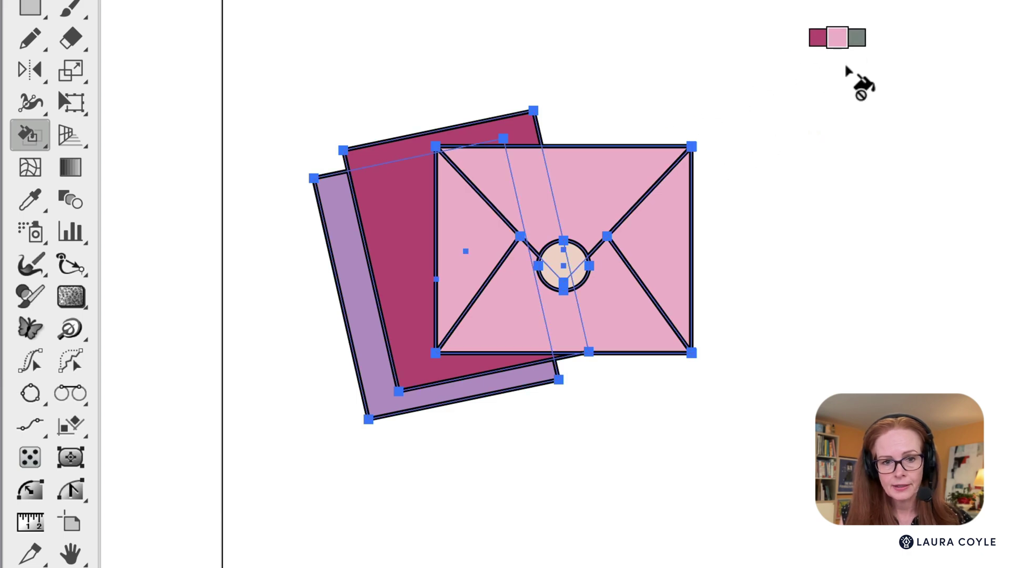
key(v)
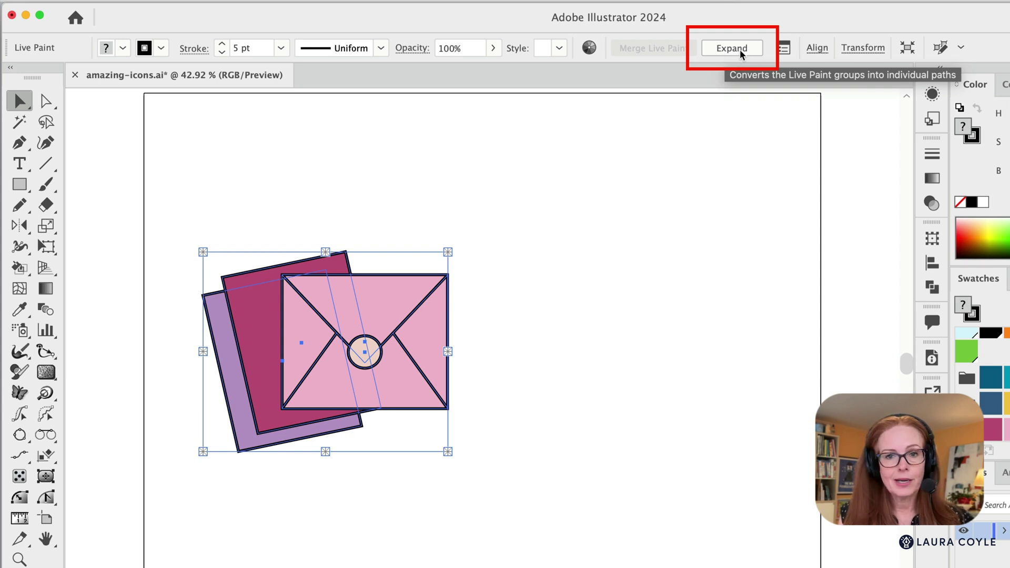
Expand the envelope's Live Paint group, then ungroup and regroup its paths as one group.
click(740, 50)
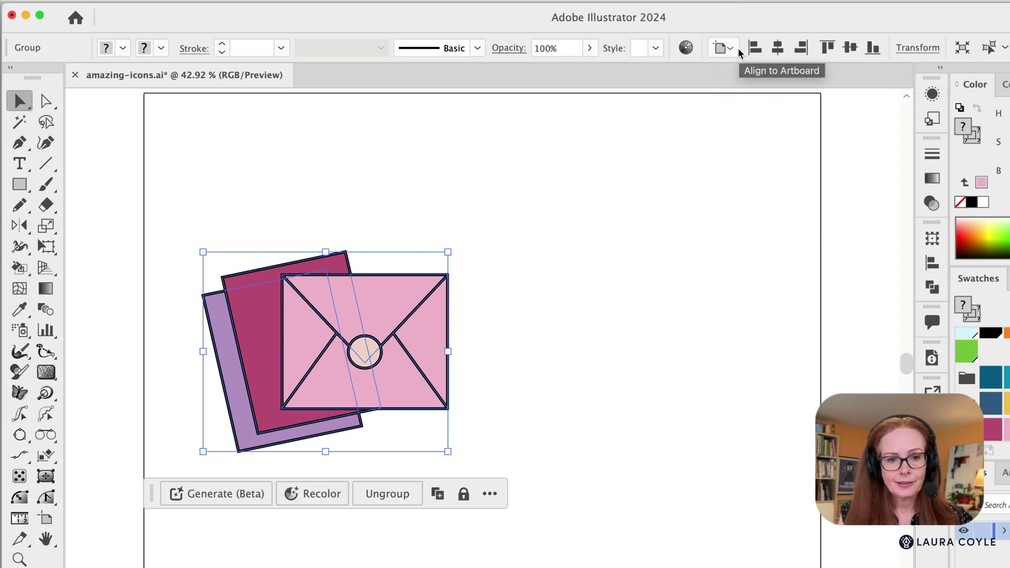
click(581, 329)
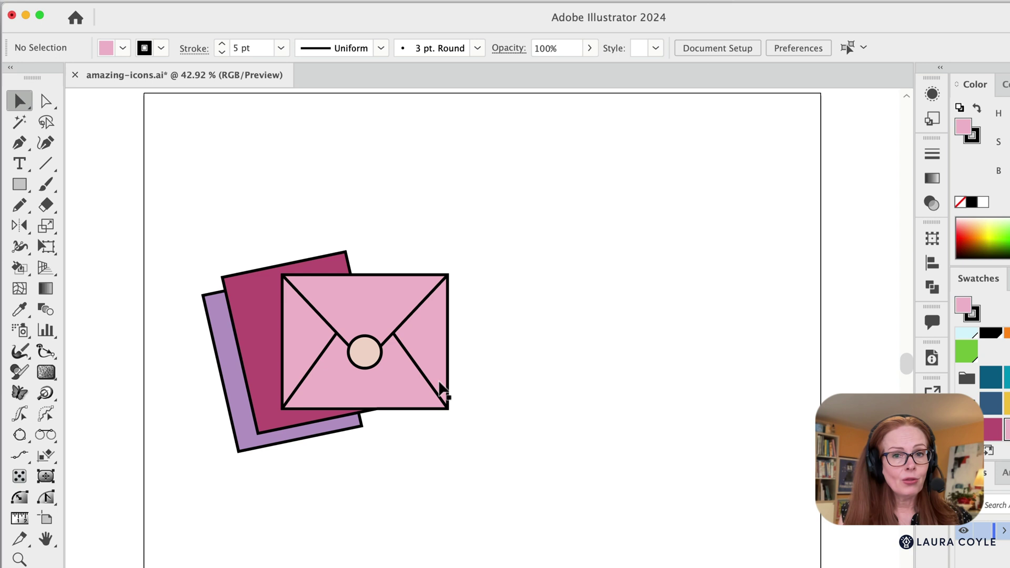
click(439, 383)
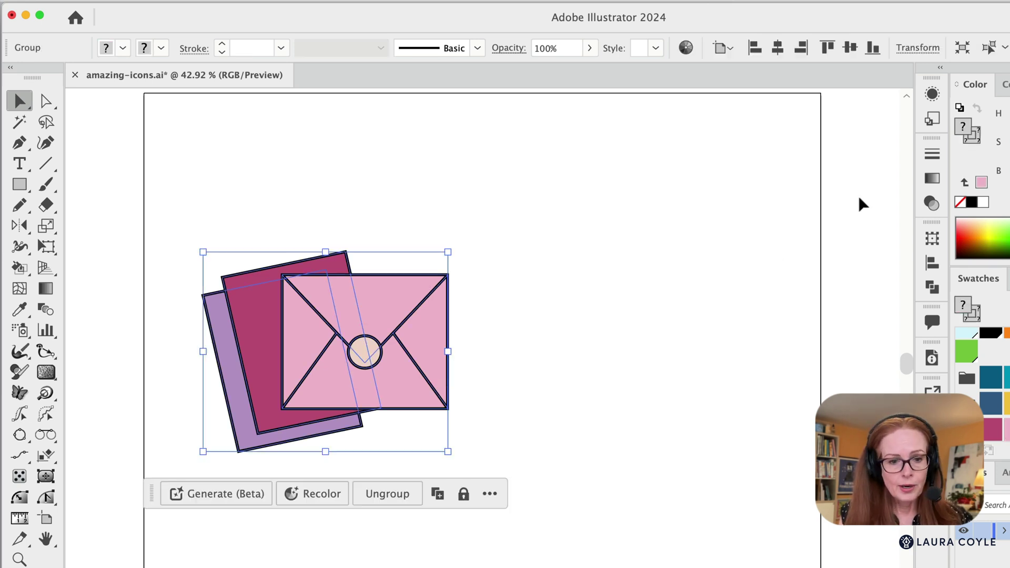
click(394, 494)
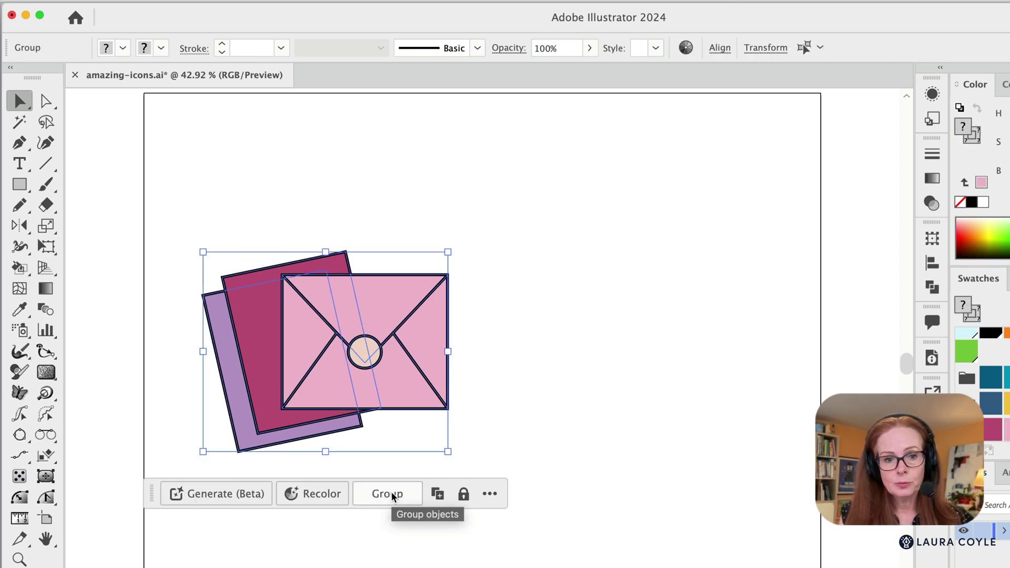
click(393, 494)
click(418, 466)
click(403, 388)
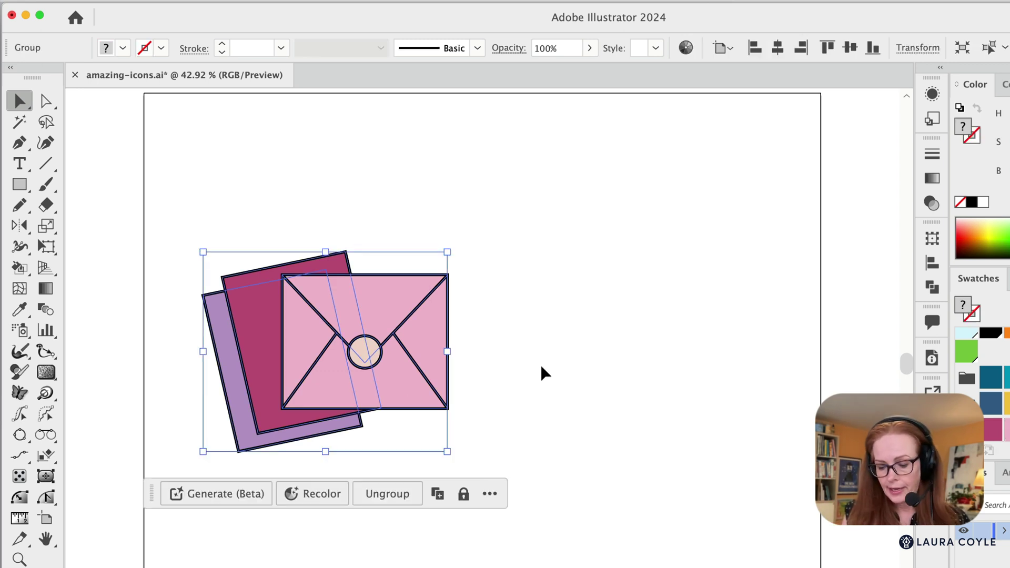
Move the coloured fill group to the right of the black outline envelope and check both groups.
drag(312, 364, 541, 364)
key(shift+Right)
key(shift+Right)
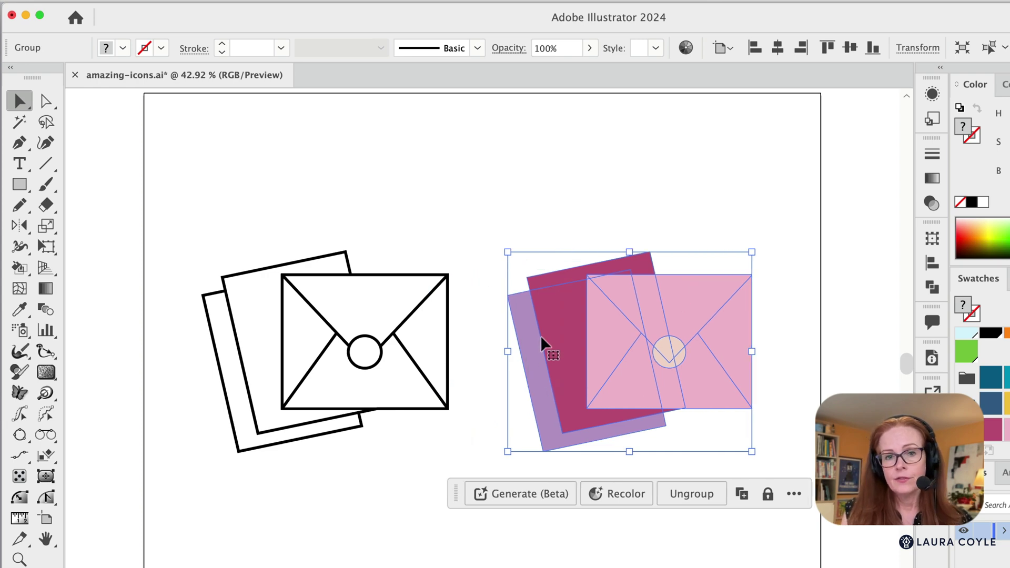
click(570, 176)
click(280, 405)
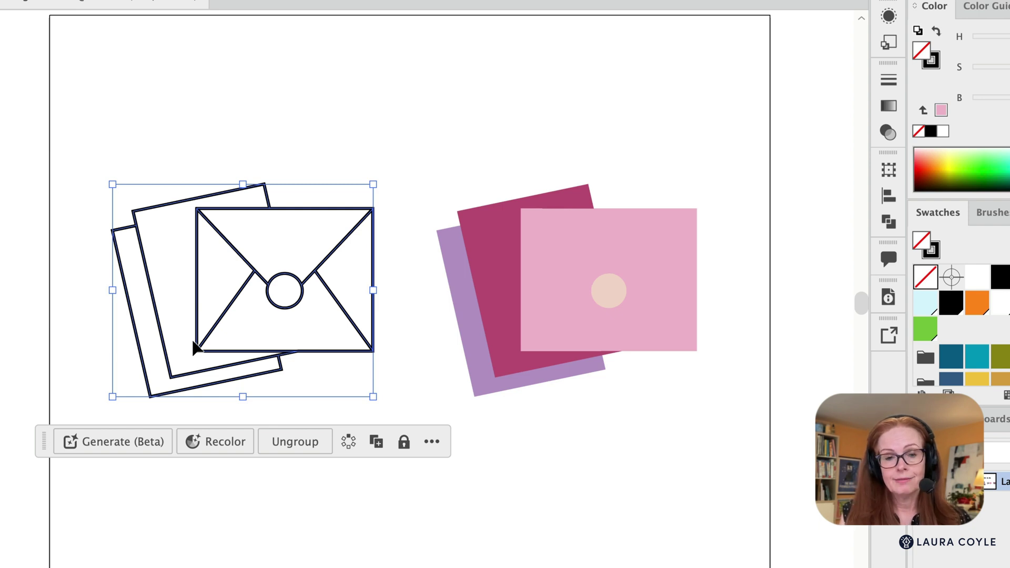
click(534, 322)
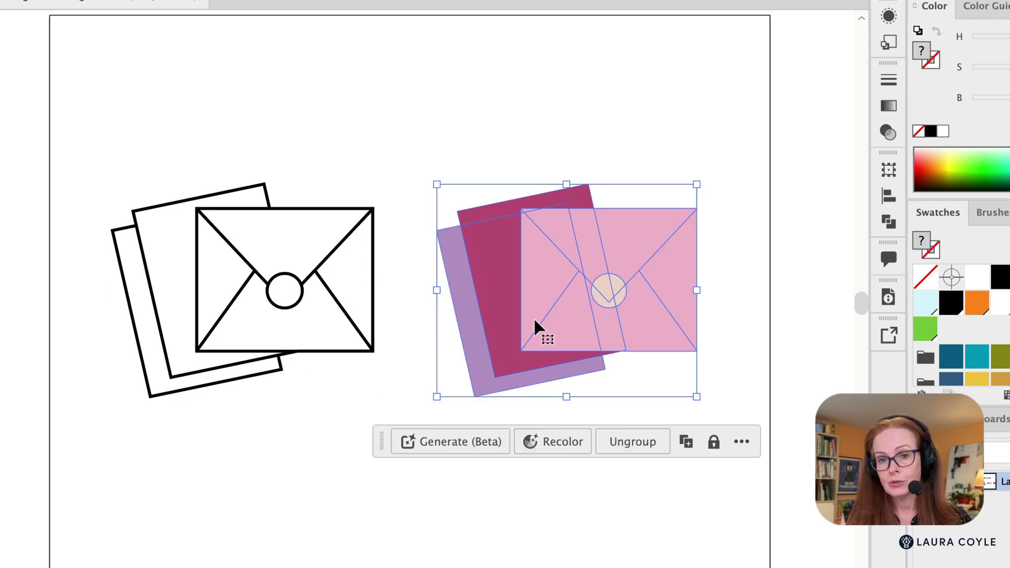
click(746, 254)
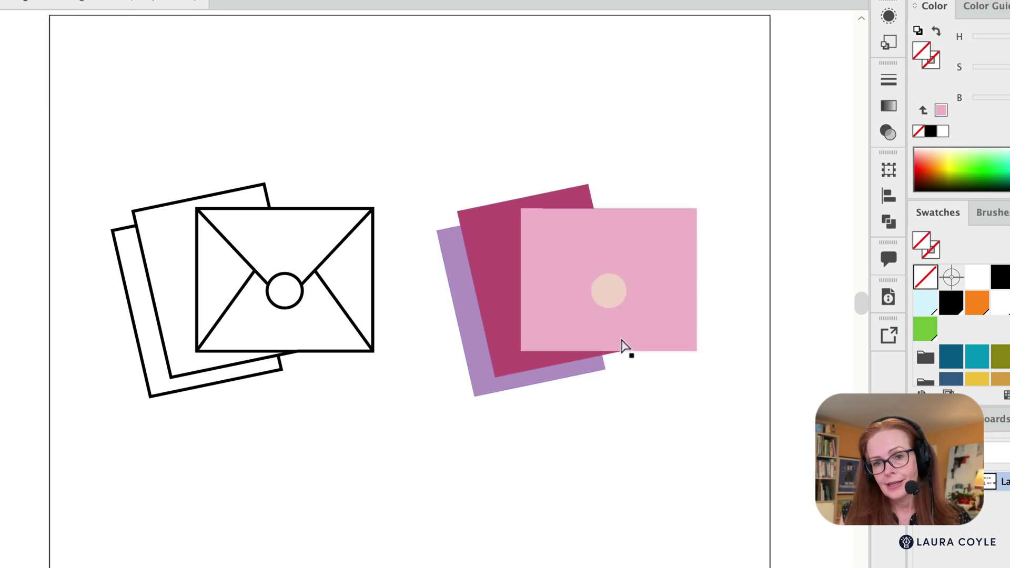
key(v)
drag(544, 292, 491, 345)
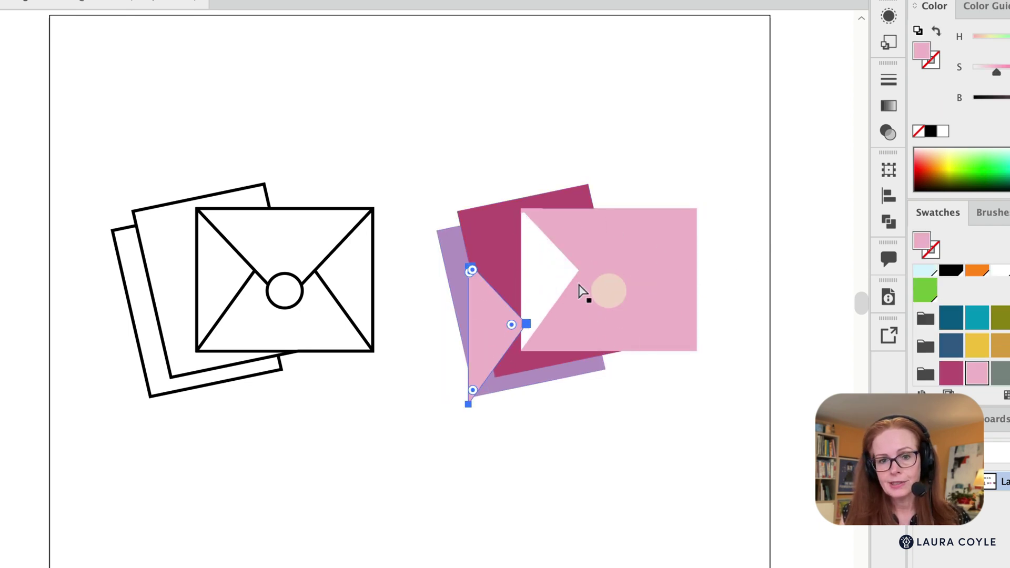
drag(581, 288, 642, 173)
drag(686, 256, 727, 280)
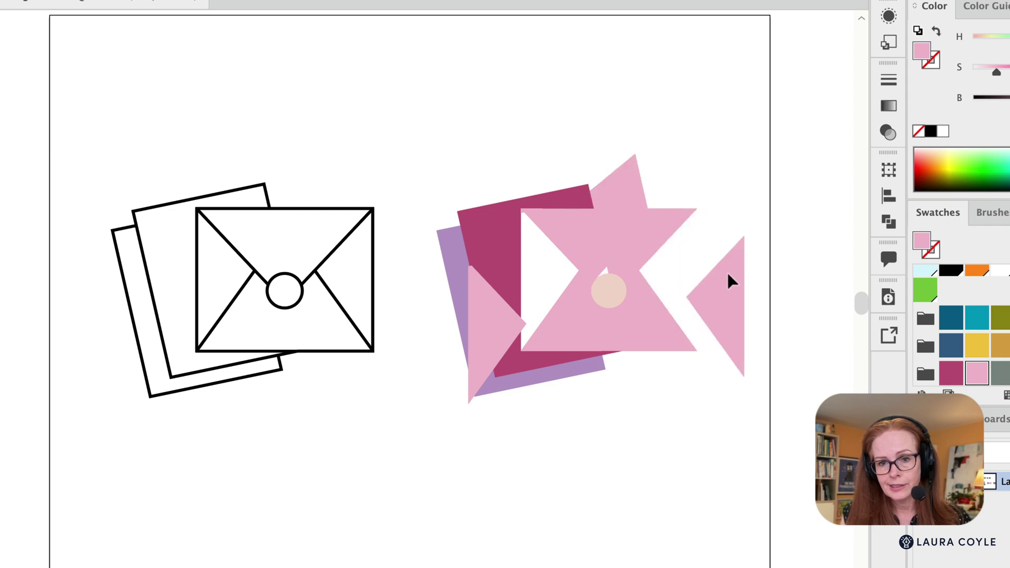
key(ctrl+z)
key(ctrl+z)
key(ctrl+z)
key(ctrl+z)
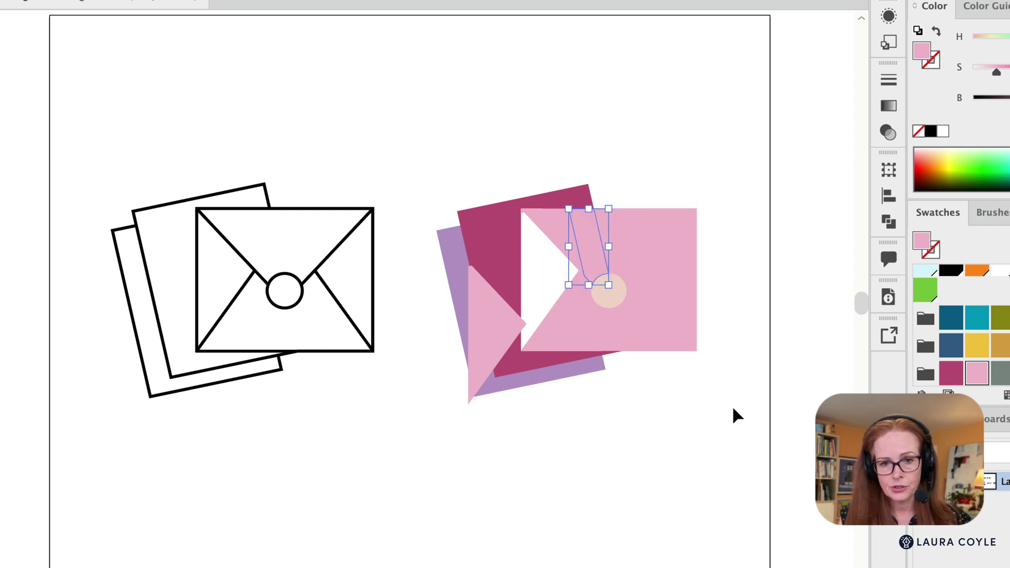
click(672, 430)
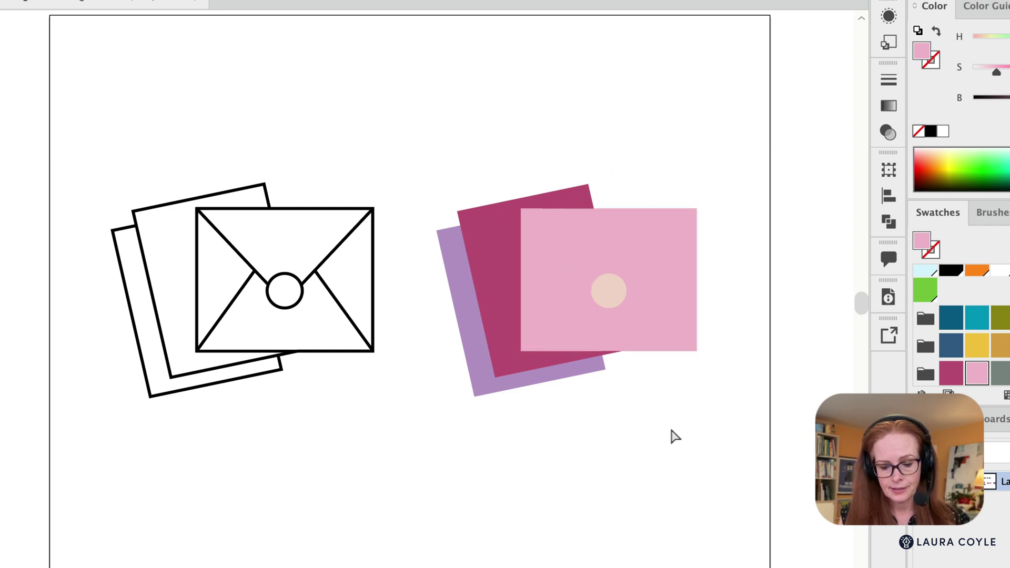
Apply Pathfinder Merge to the envelope's pink, magenta and lavender fill shapes.
click(658, 319)
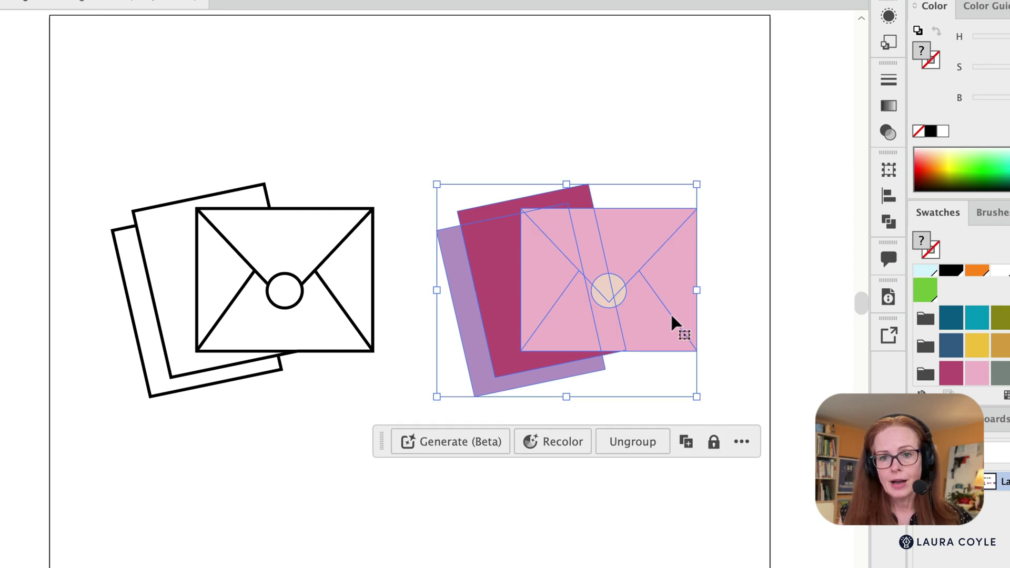
click(888, 222)
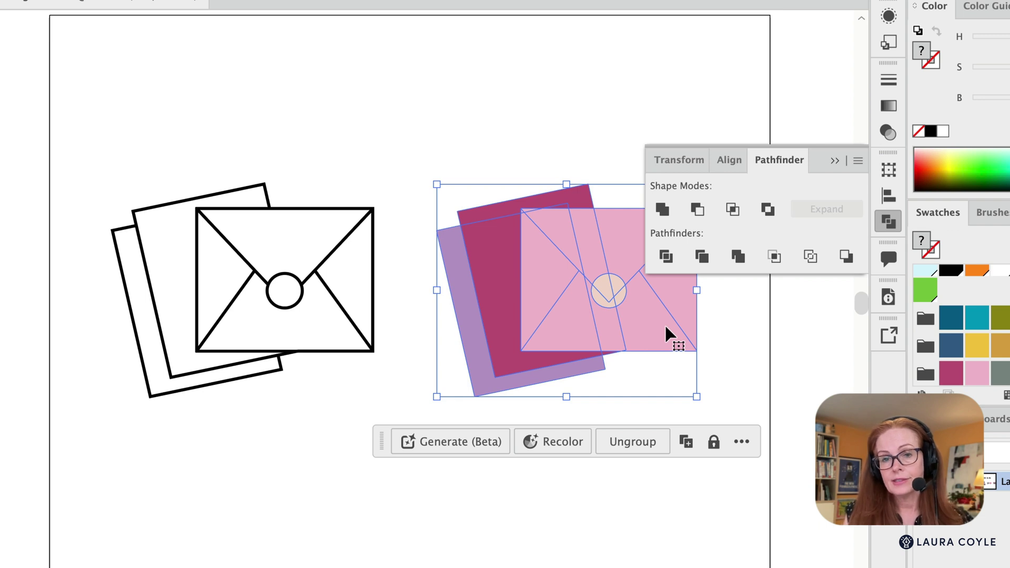
click(738, 256)
click(743, 353)
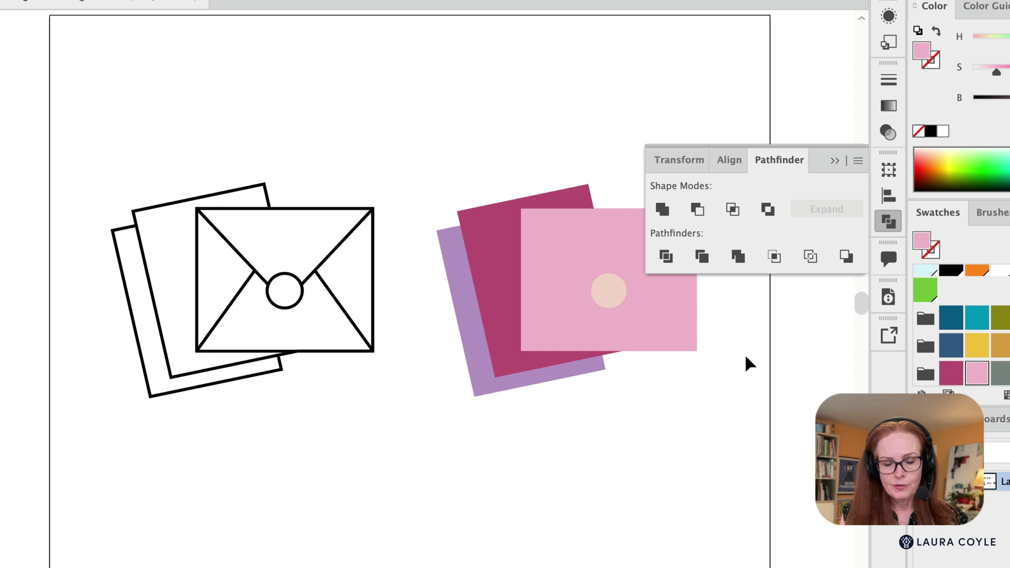
Drag the magenta, purple and pink shapes aside to inspect the merge, then undo.
drag(500, 280, 469, 237)
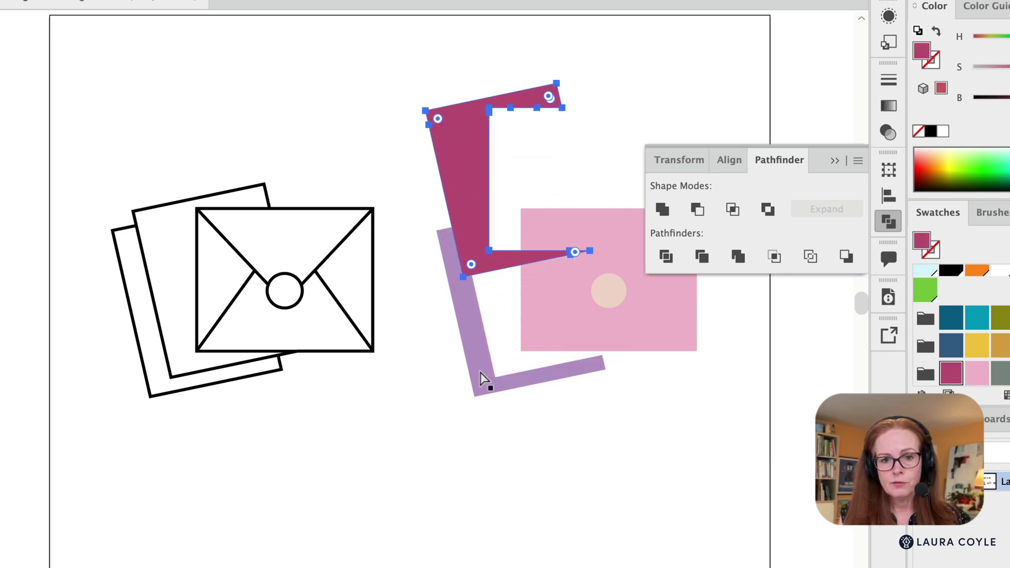
drag(482, 378, 455, 401)
drag(601, 338, 575, 344)
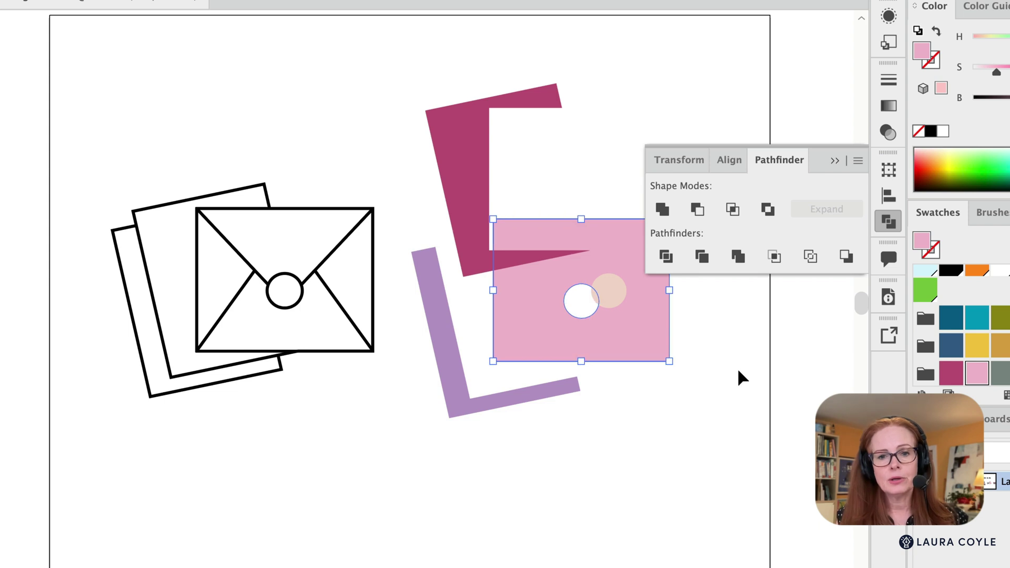
key(super+z)
key(super+z)
key(super+z)
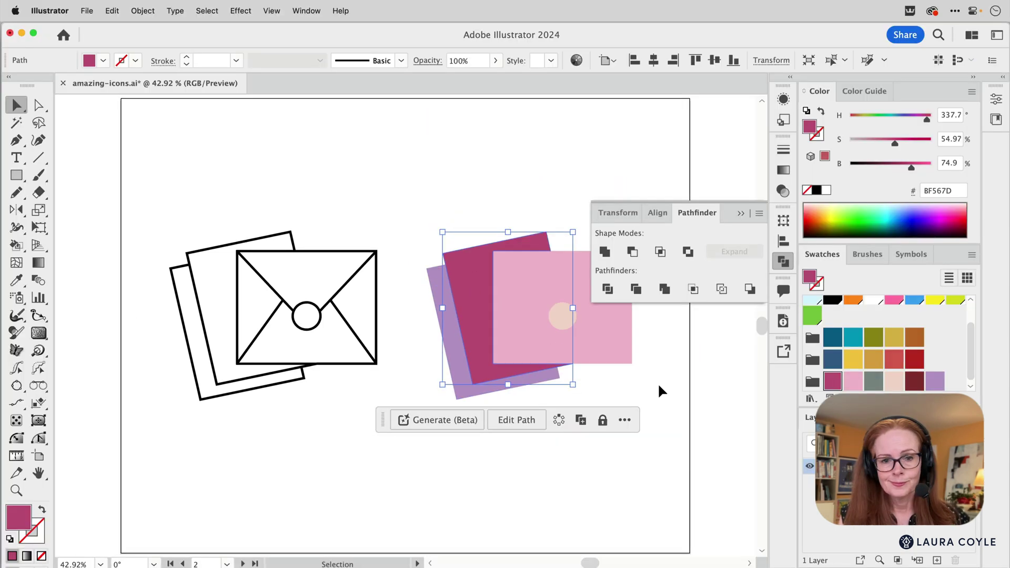
click(739, 381)
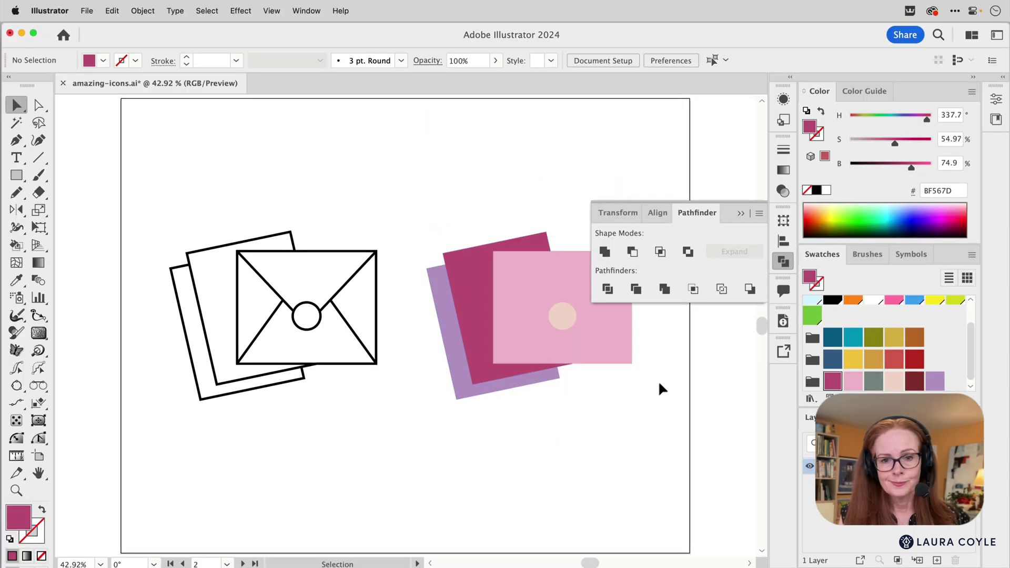
Drag the black outline envelope over the merged fills and zoom in to check alignment.
click(738, 214)
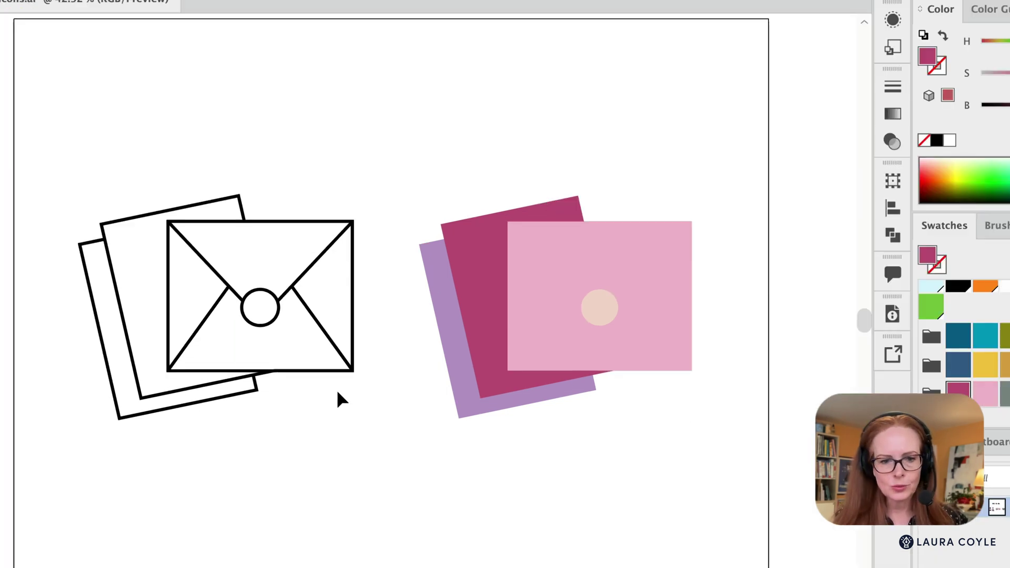
click(320, 372)
drag(347, 421, 629, 419)
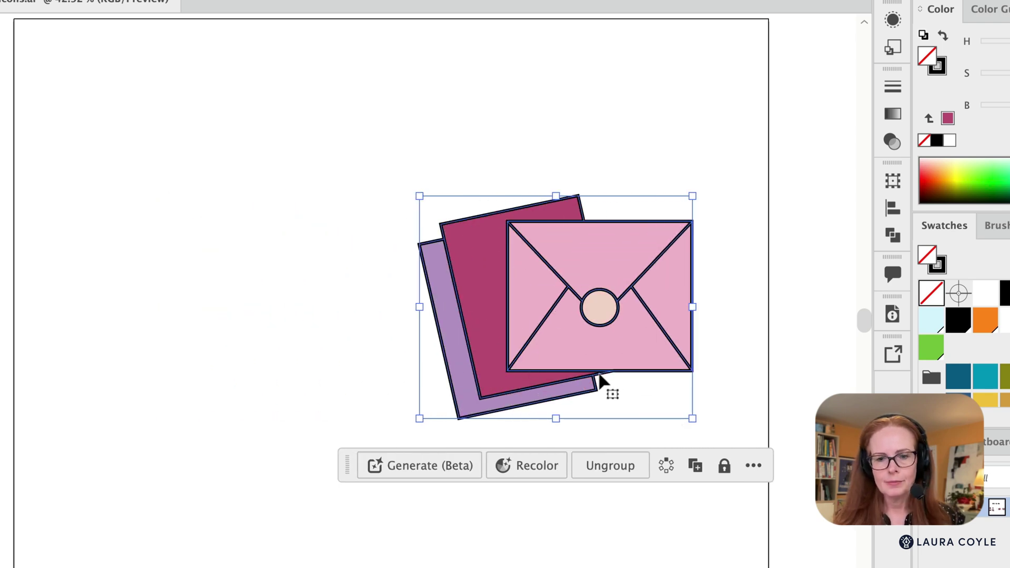
key(z)
drag(602, 376, 713, 342)
key(v)
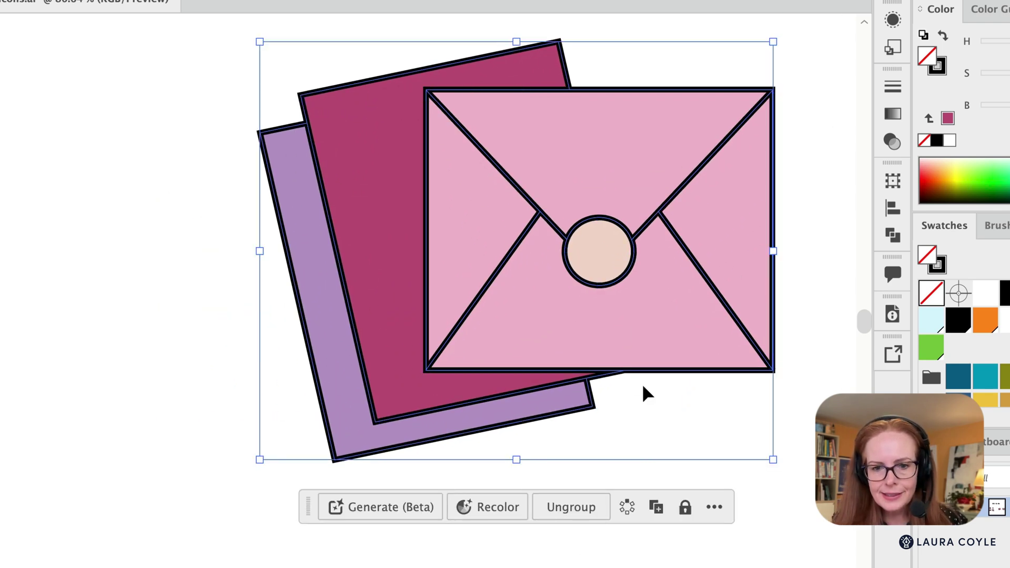
drag(648, 378, 642, 384)
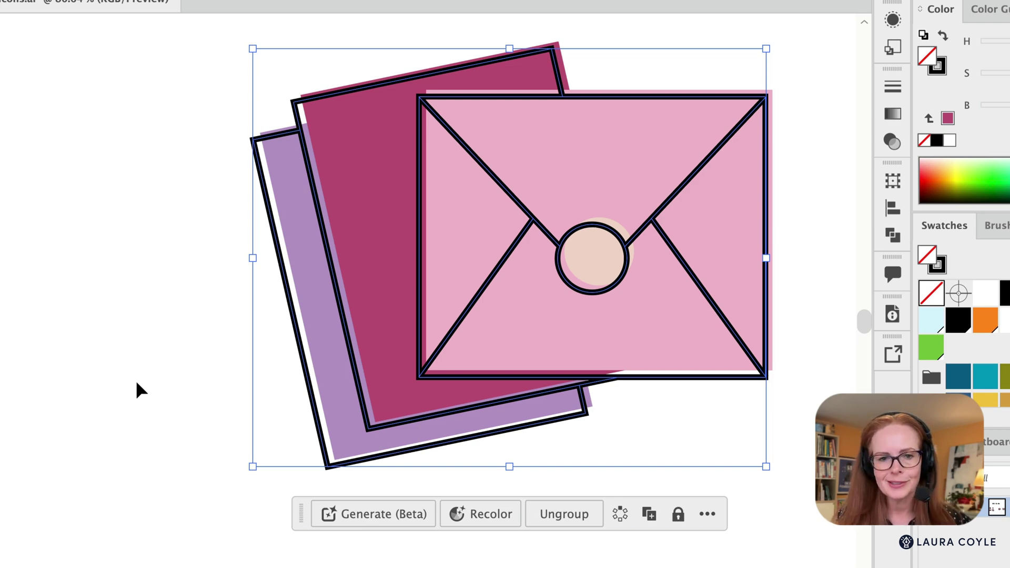
Marquee-select the monitor and phone and click it with the Live Paint Bucket, dismissing the warning.
click(137, 383)
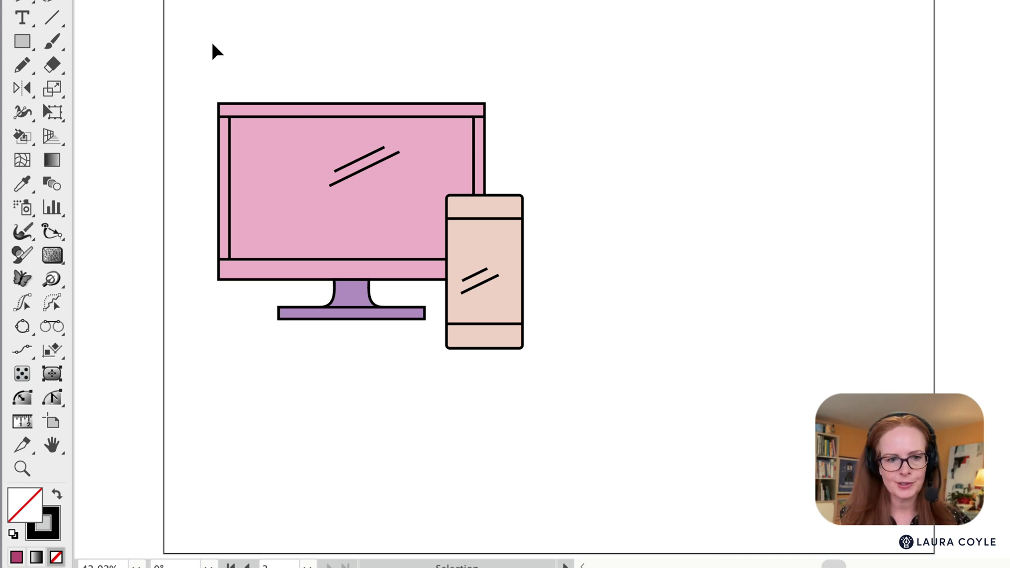
drag(204, 70, 595, 391)
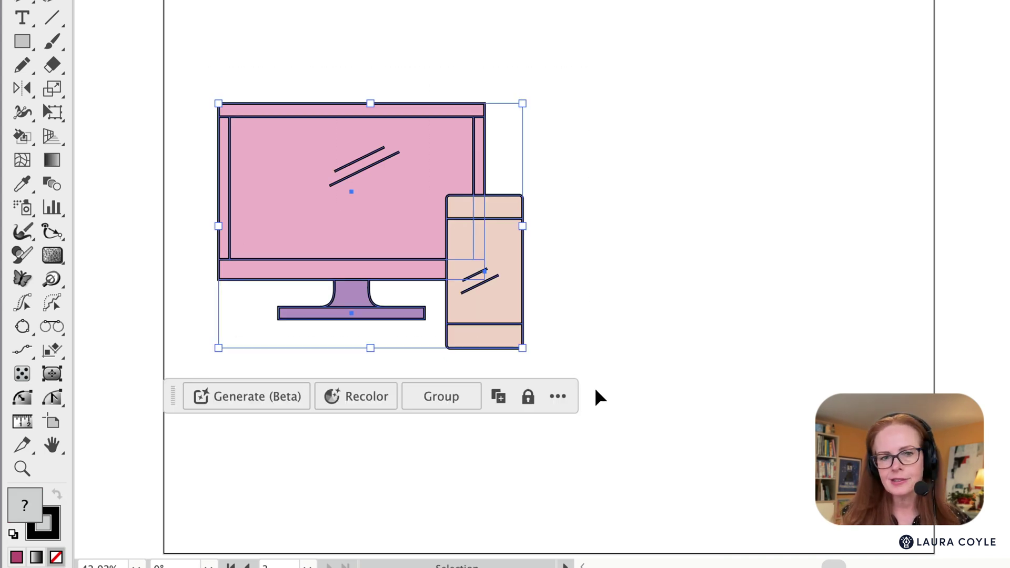
click(24, 138)
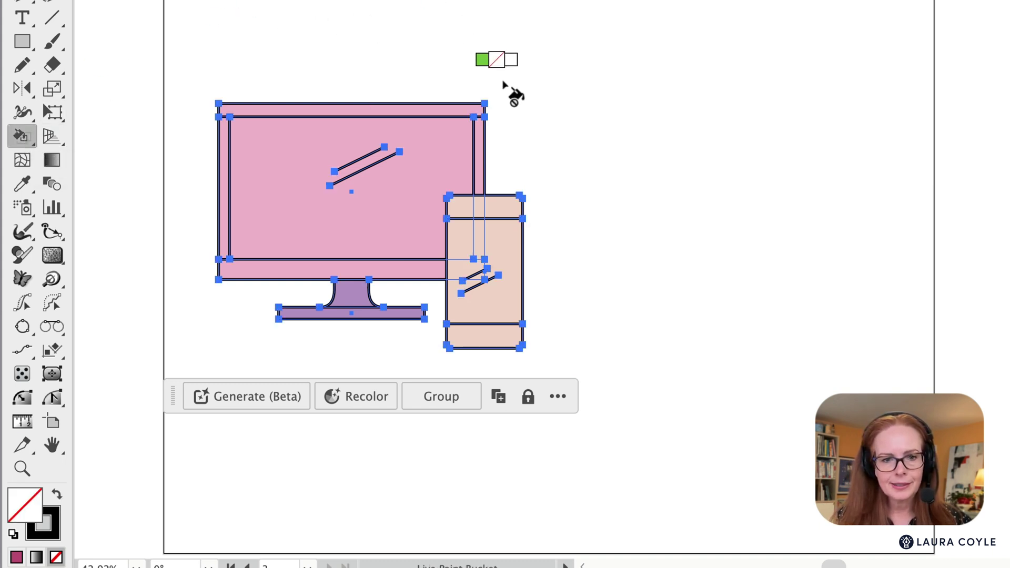
click(484, 104)
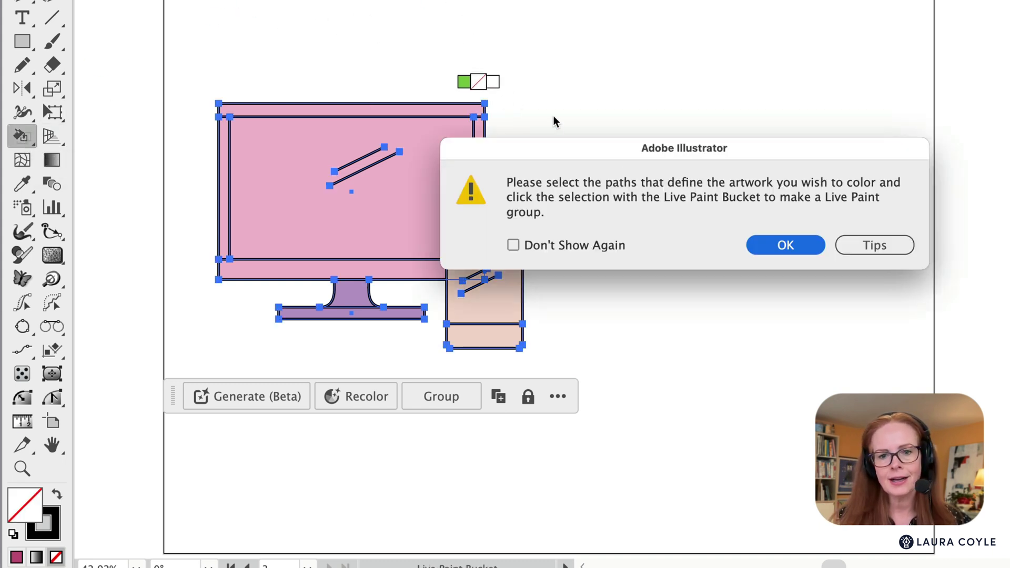
click(797, 248)
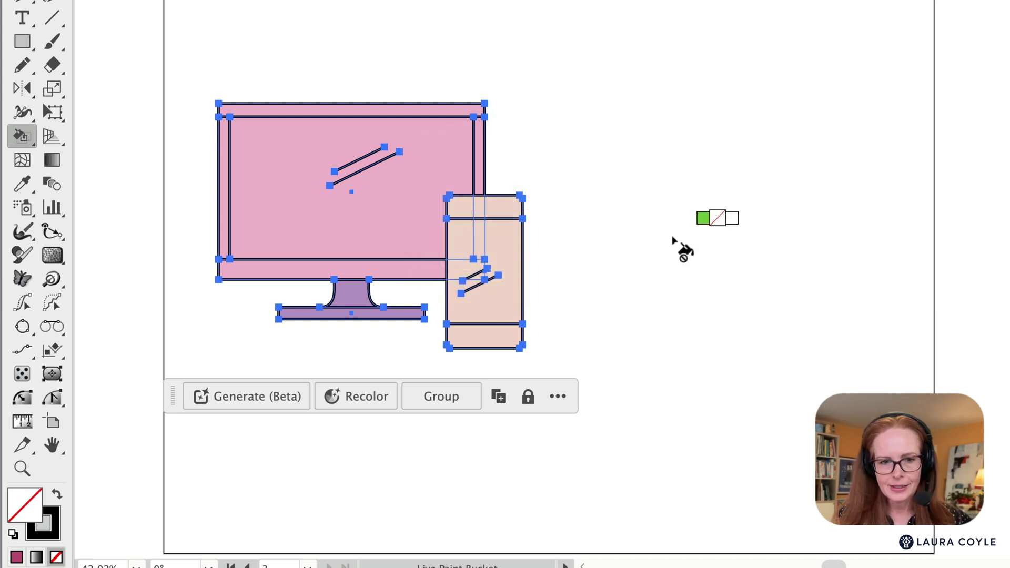
click(485, 135)
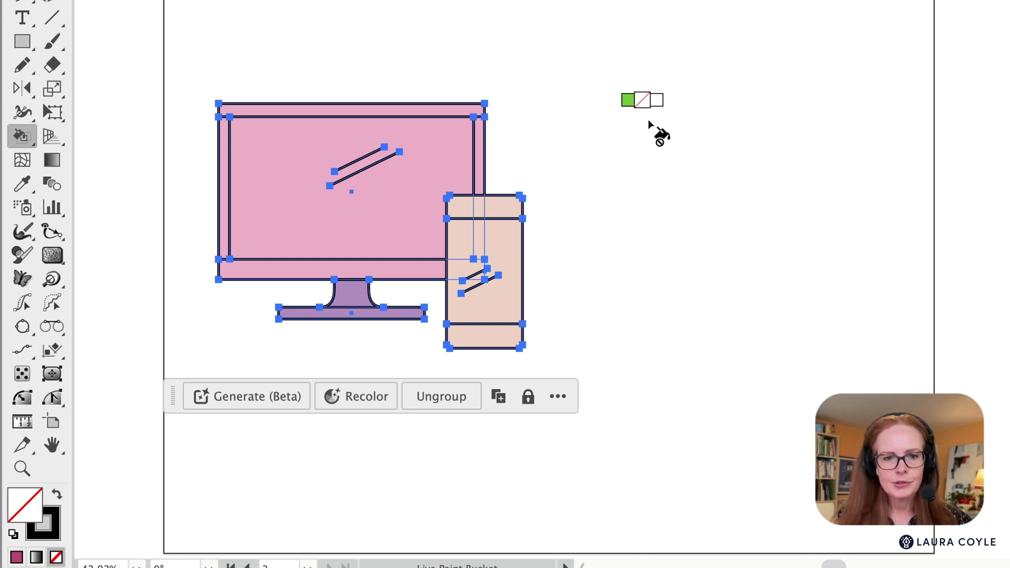
Expand the monitor's Live Paint group, shift it right, and ungroup it.
key(v)
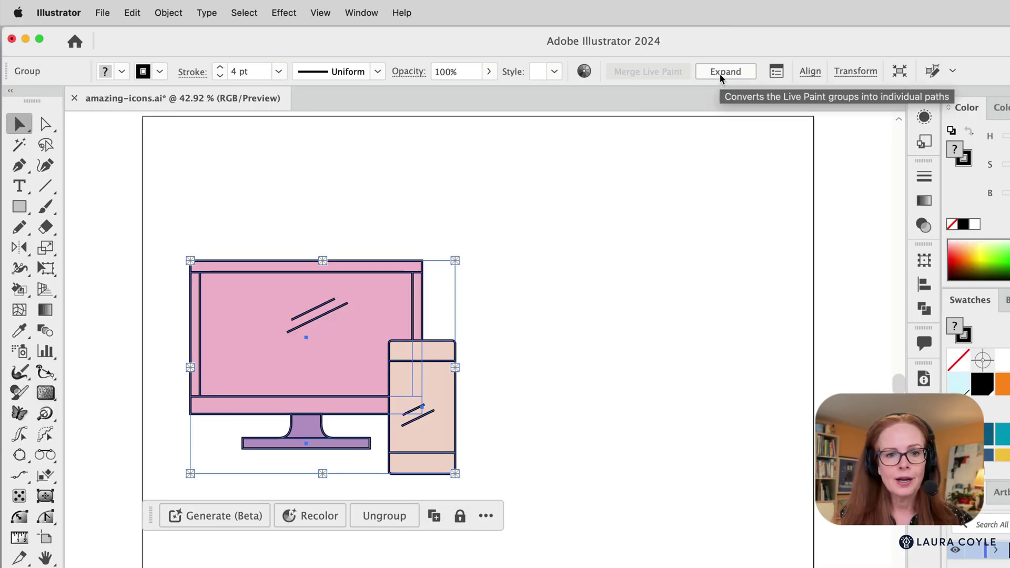
click(719, 74)
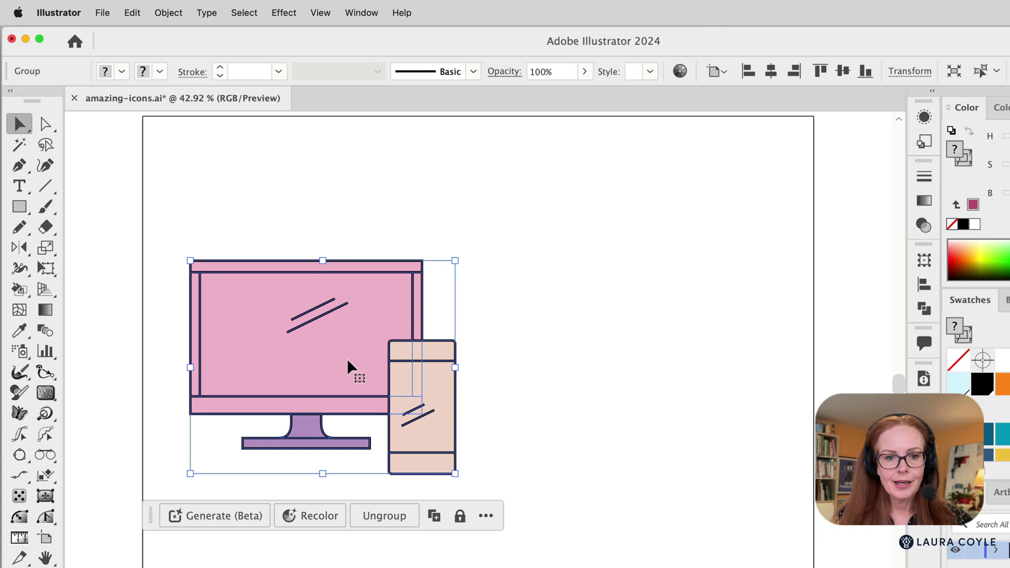
click(474, 329)
click(353, 339)
drag(349, 361, 429, 370)
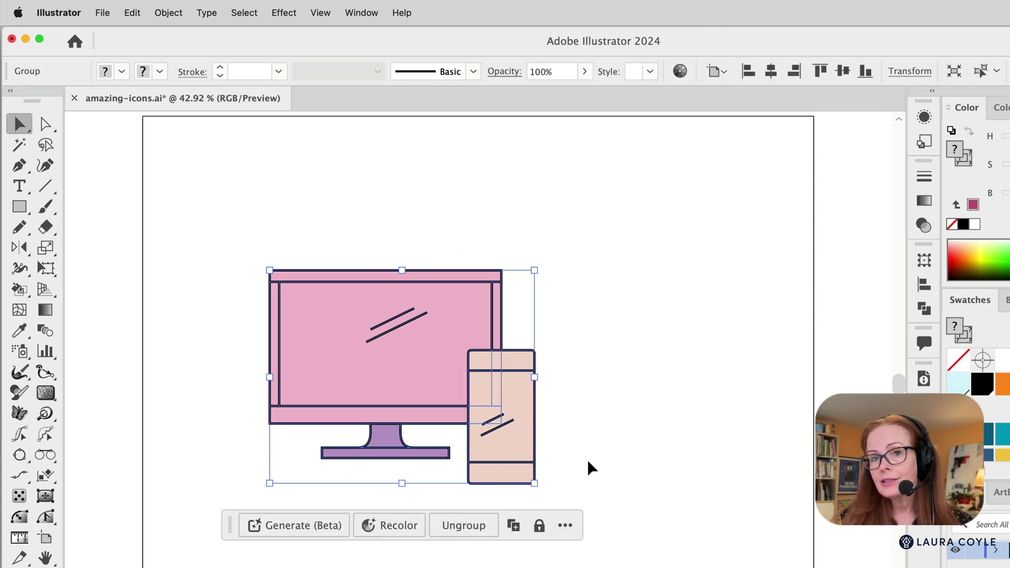
click(463, 525)
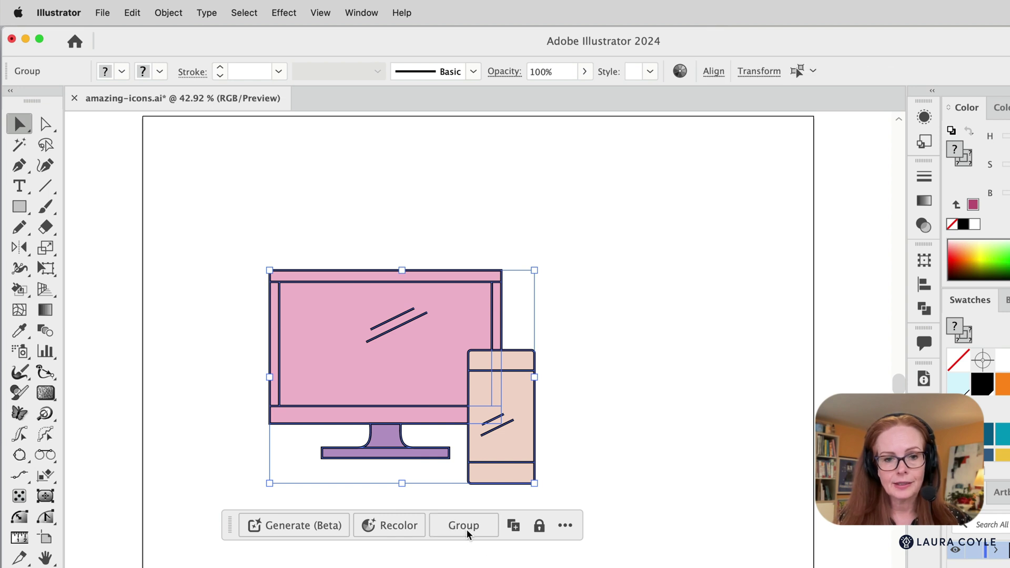
Pull the pink fill shapes right of the black outlines and reposition both monitor versions.
click(469, 497)
drag(428, 372, 625, 347)
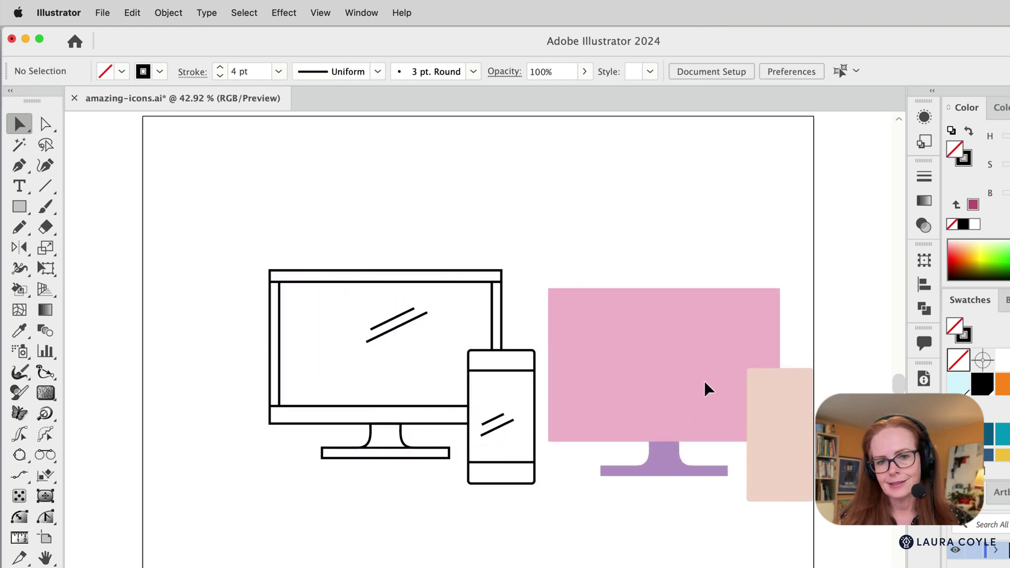
click(704, 389)
key(super+a)
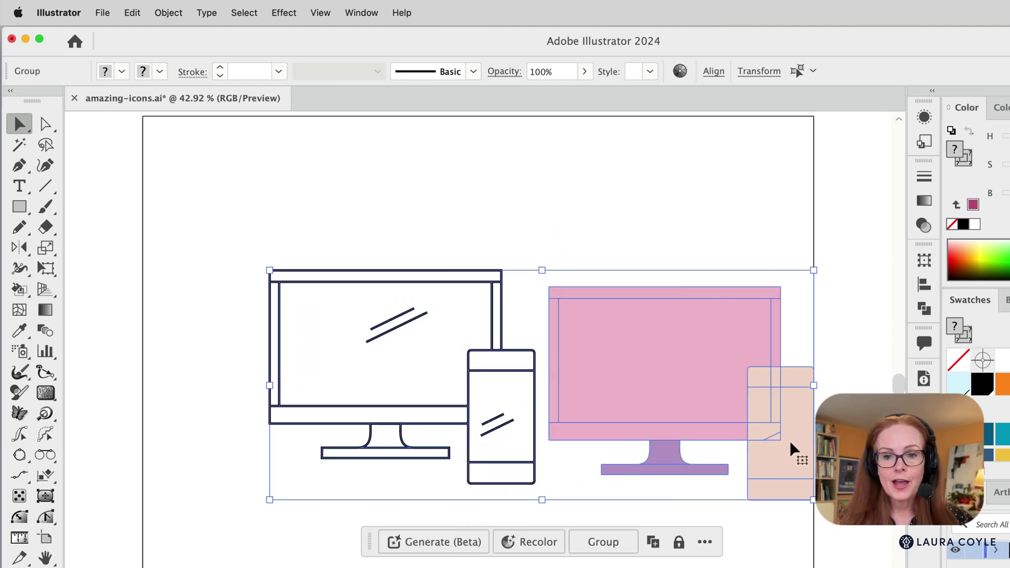
drag(800, 458, 712, 430)
key(shift+super+a)
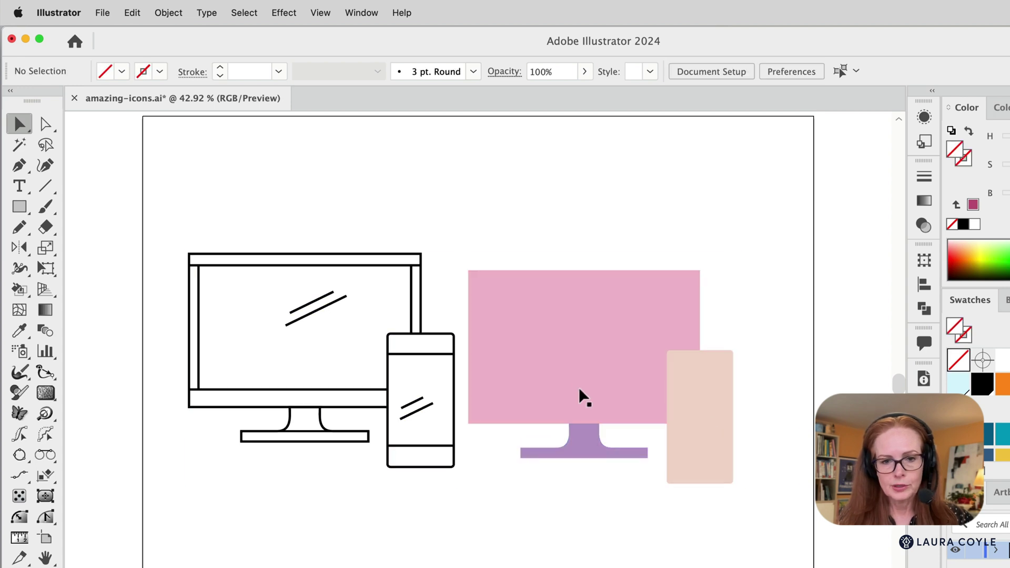
drag(579, 399, 608, 371)
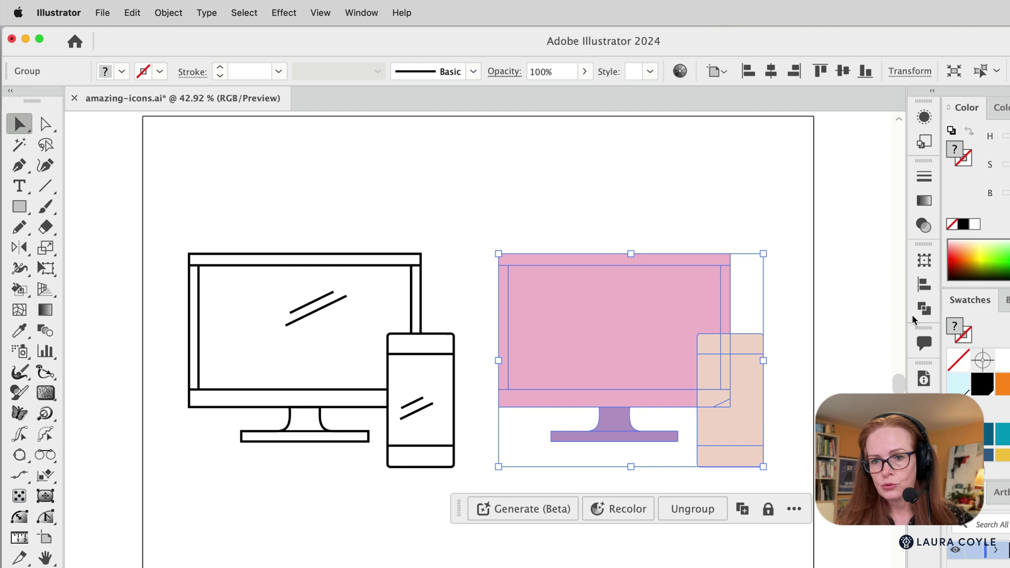
Pathfinder-merge the monitor fills and drag the black outline monitor onto them.
click(919, 310)
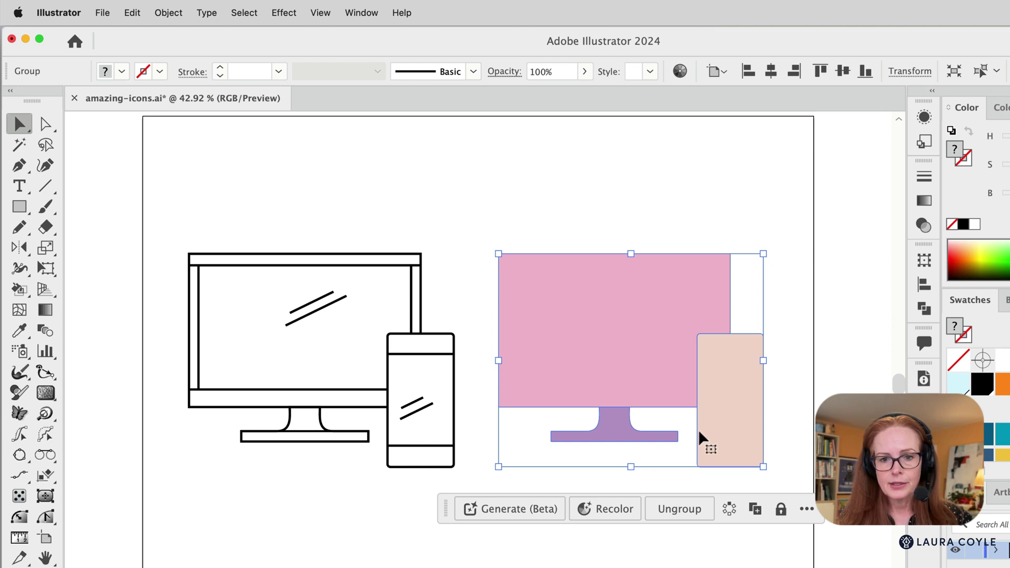
click(339, 505)
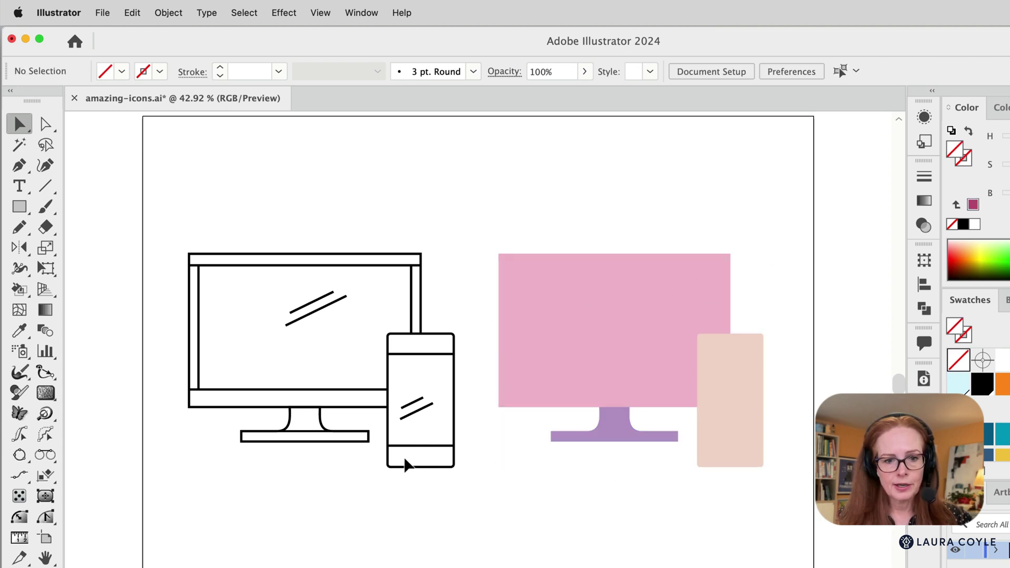
click(409, 478)
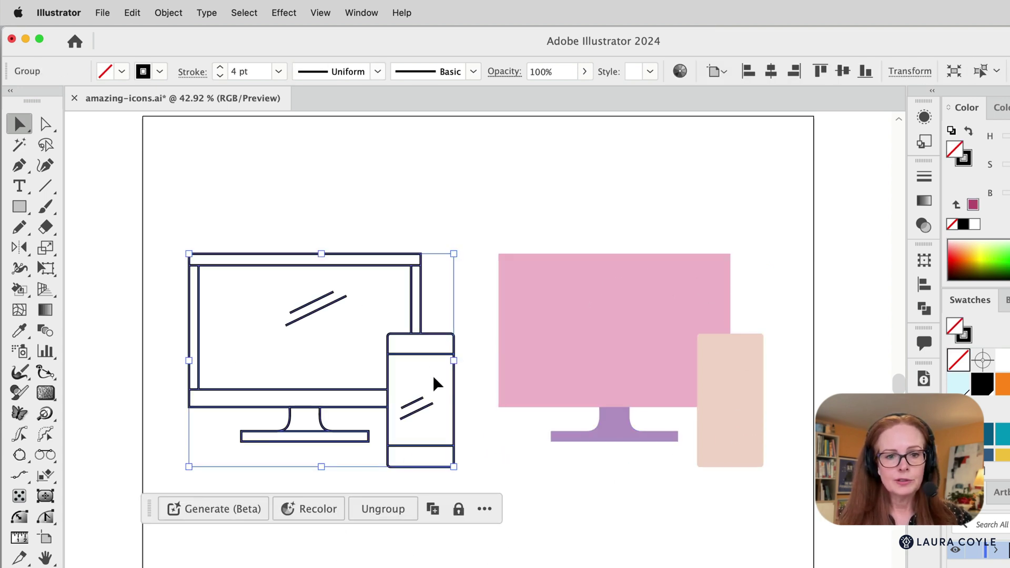
drag(408, 363, 716, 361)
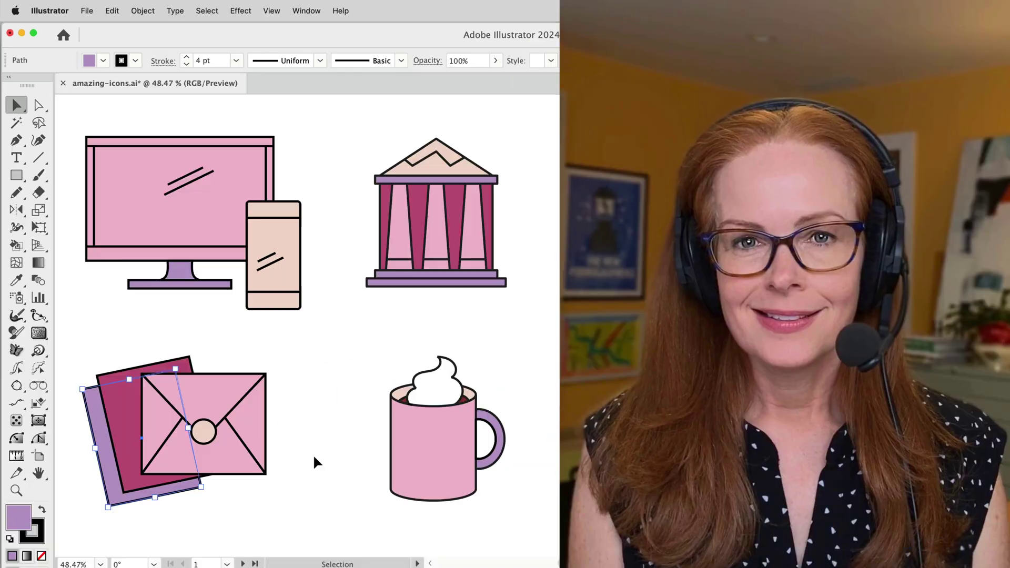
click(314, 459)
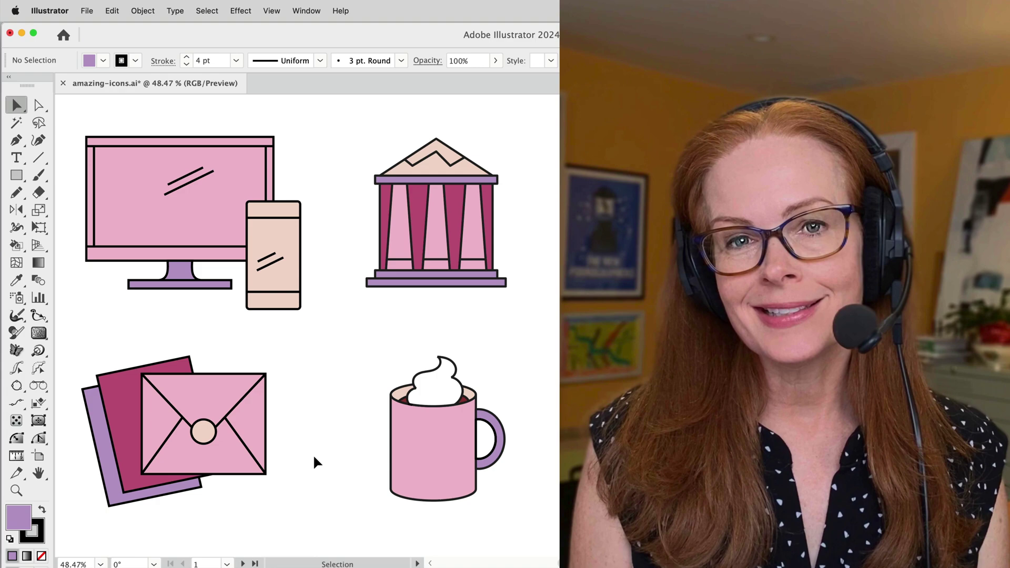